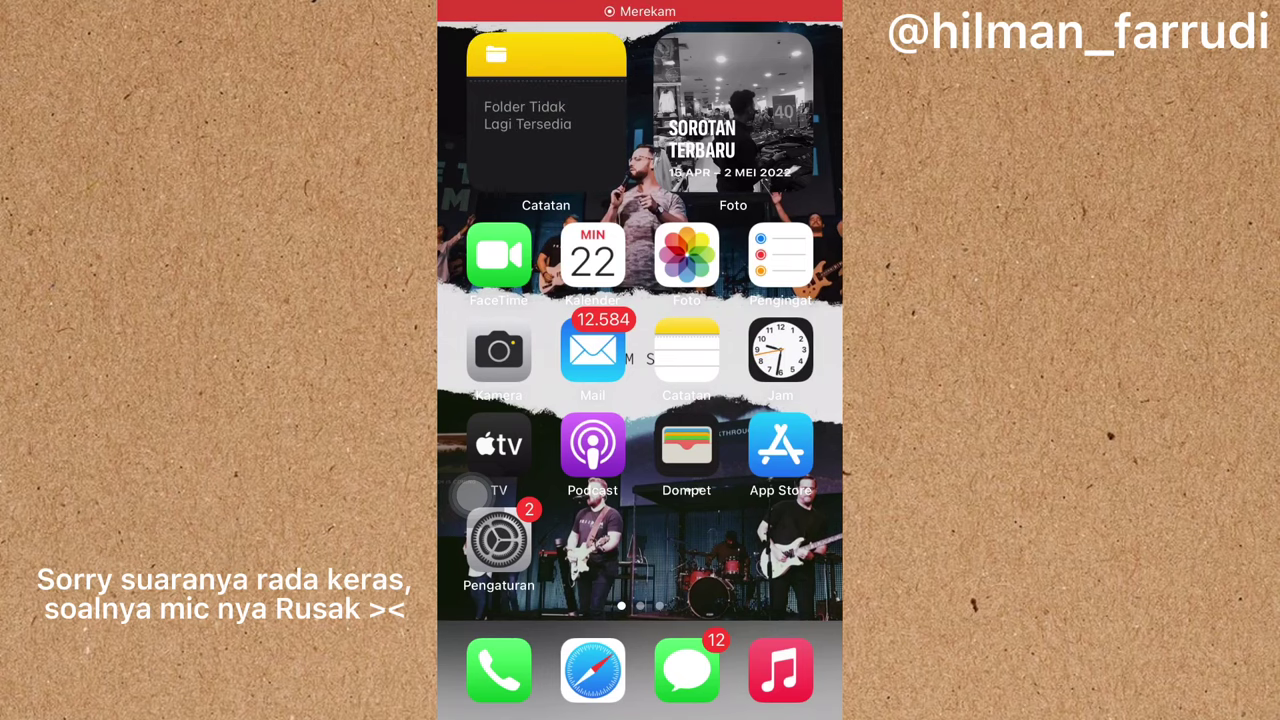
Step: Browse the home screen pages, peeking at Grid Post's and Canva's app options
{"action": "mouse_move", "coordinate": [520, 400]}
{"action": "left_mouse_down"}
{"action": "mouse_move", "coordinate": [800, 400]}
{"action": "mouse_move", "coordinate": [520, 400]}
{"action": "left_mouse_up"}
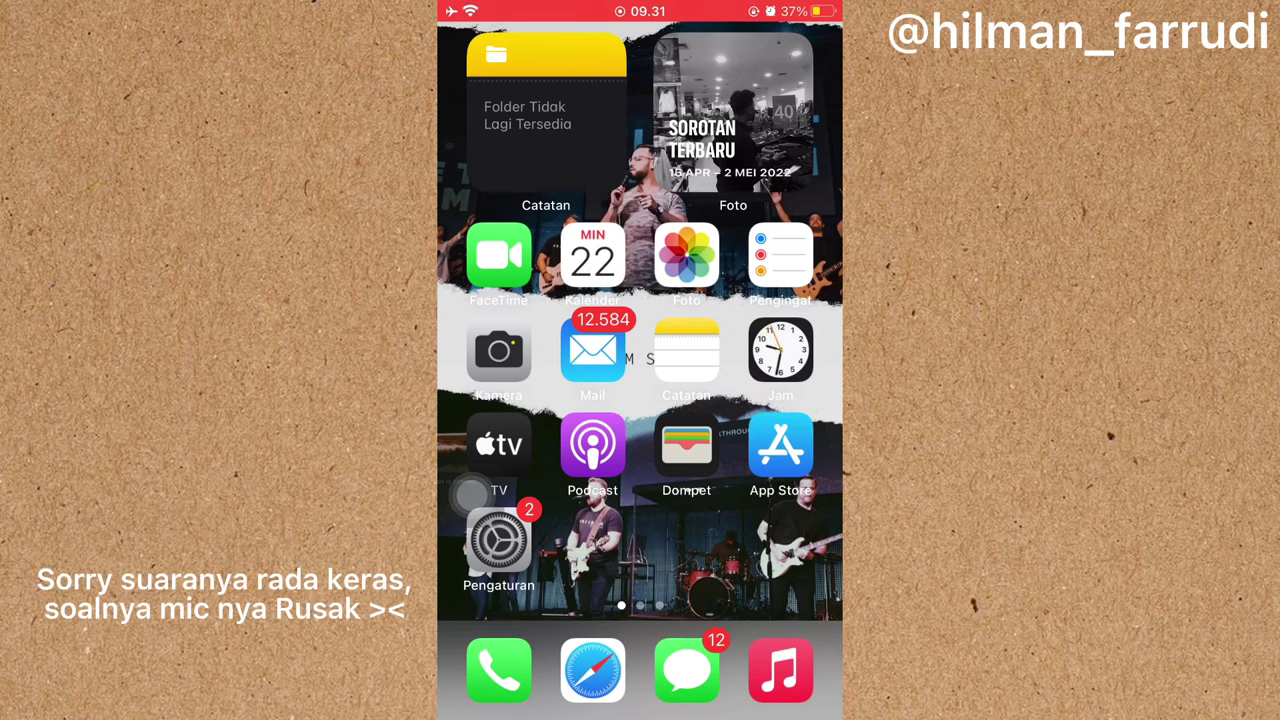
{"action": "left_click_drag", "start_coordinate": [760, 400], "coordinate": [520, 400]}
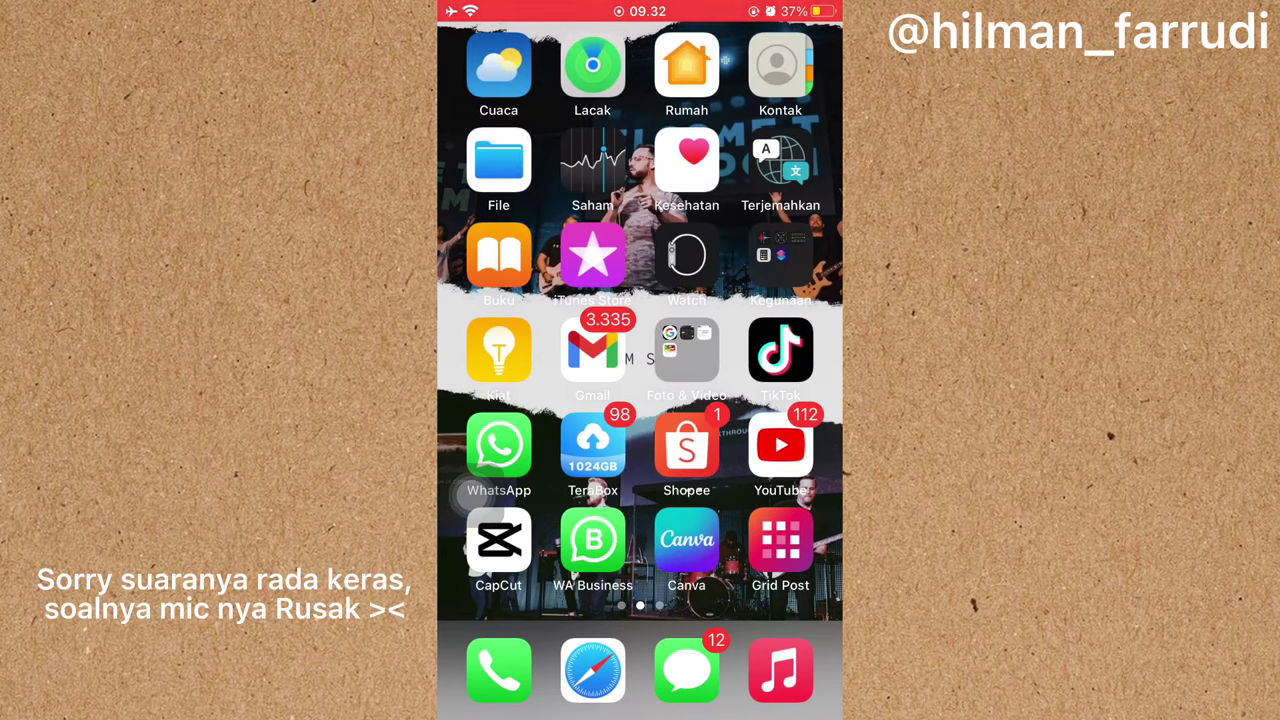
{"action": "left_click_drag", "start_coordinate": [760, 400], "coordinate": [520, 400]}
{"action": "left_click_drag", "start_coordinate": [600, 400], "coordinate": [742, 400]}
{"action": "left_click", "coordinate": [780, 540]}
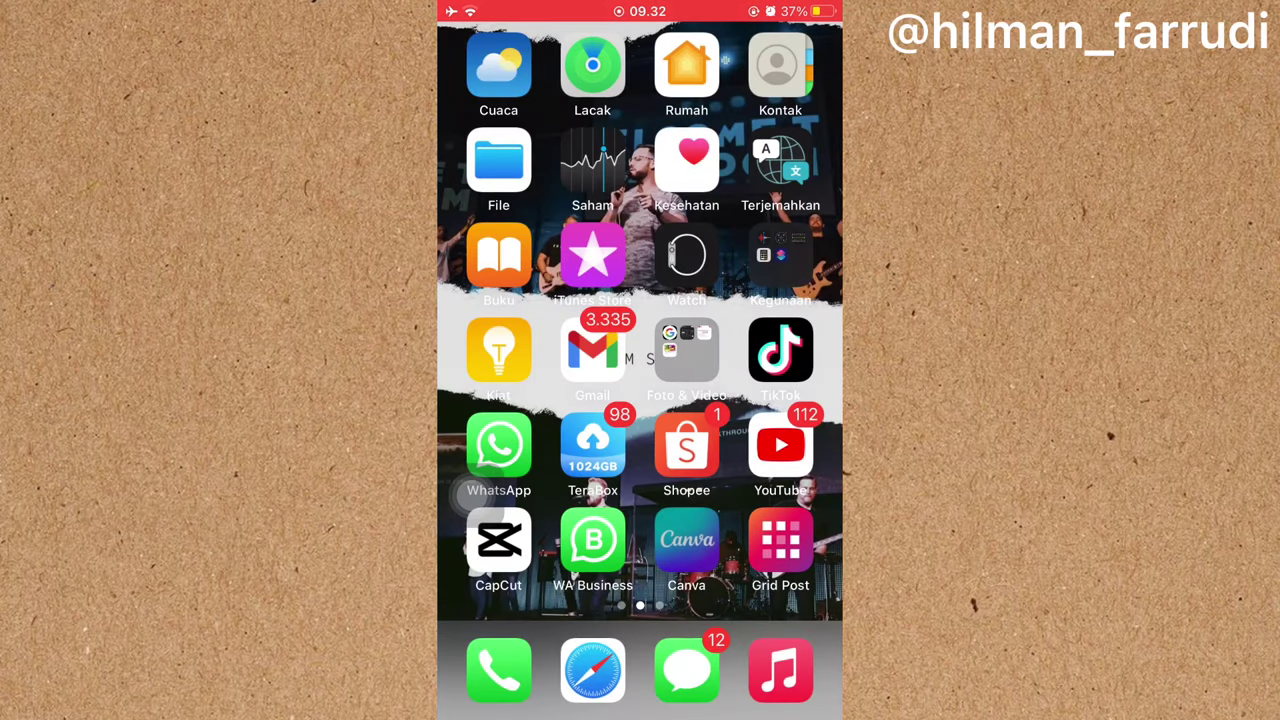
{"action": "left_click", "coordinate": [687, 540]}
{"action": "left_click", "coordinate": [472, 496]}
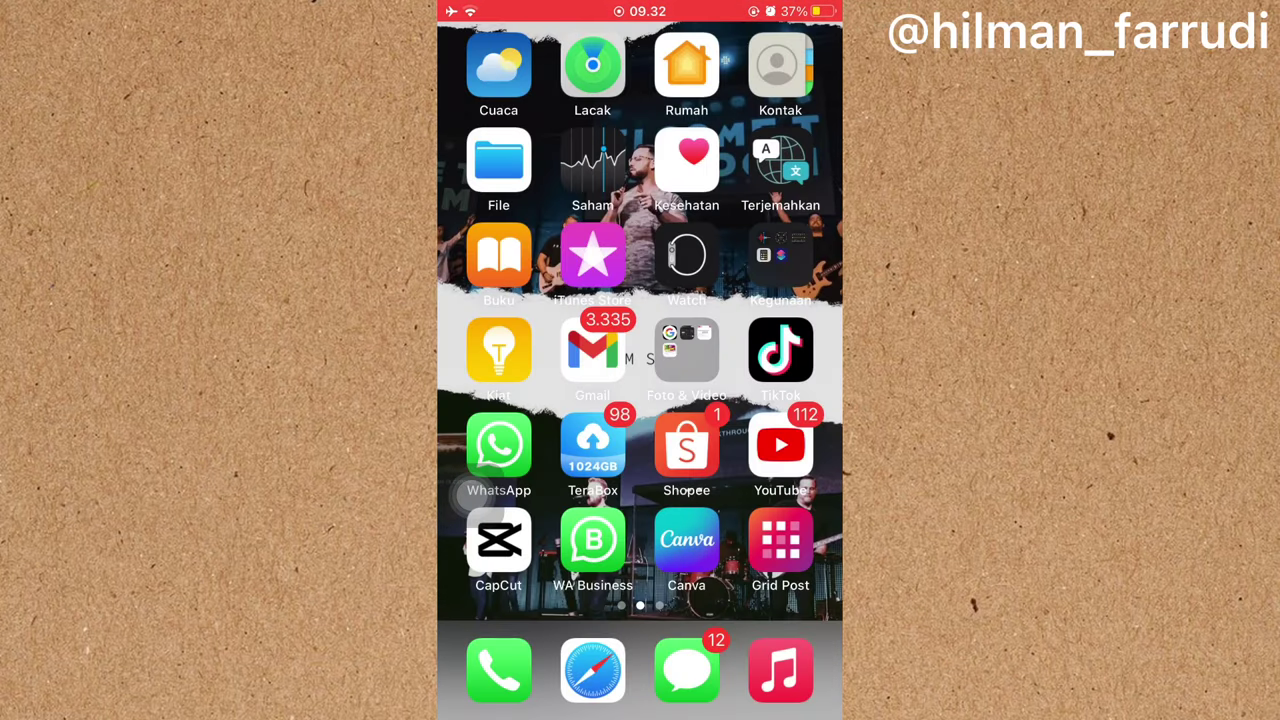
{"action": "left_click_drag", "start_coordinate": [484, 494], "coordinate": [760, 494]}
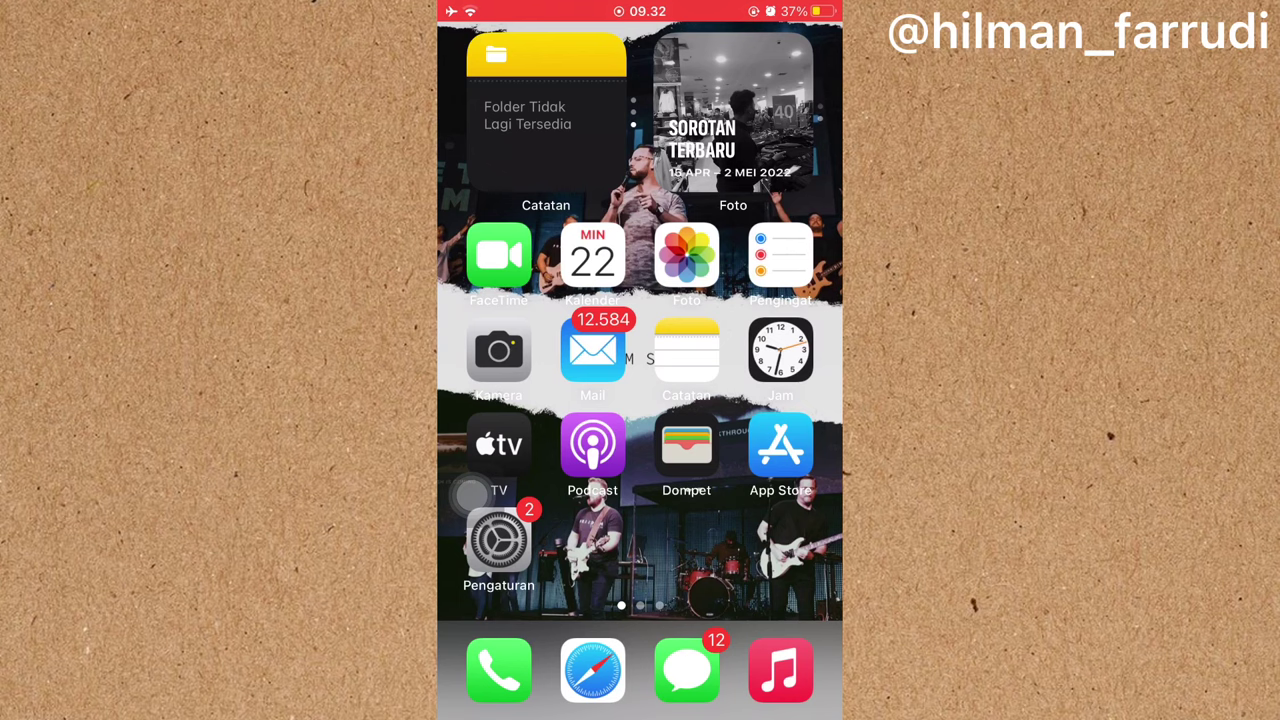
Step: Search the App Store for 'grid for instagram' and scroll through the results
{"action": "left_click", "coordinate": [781, 445]}
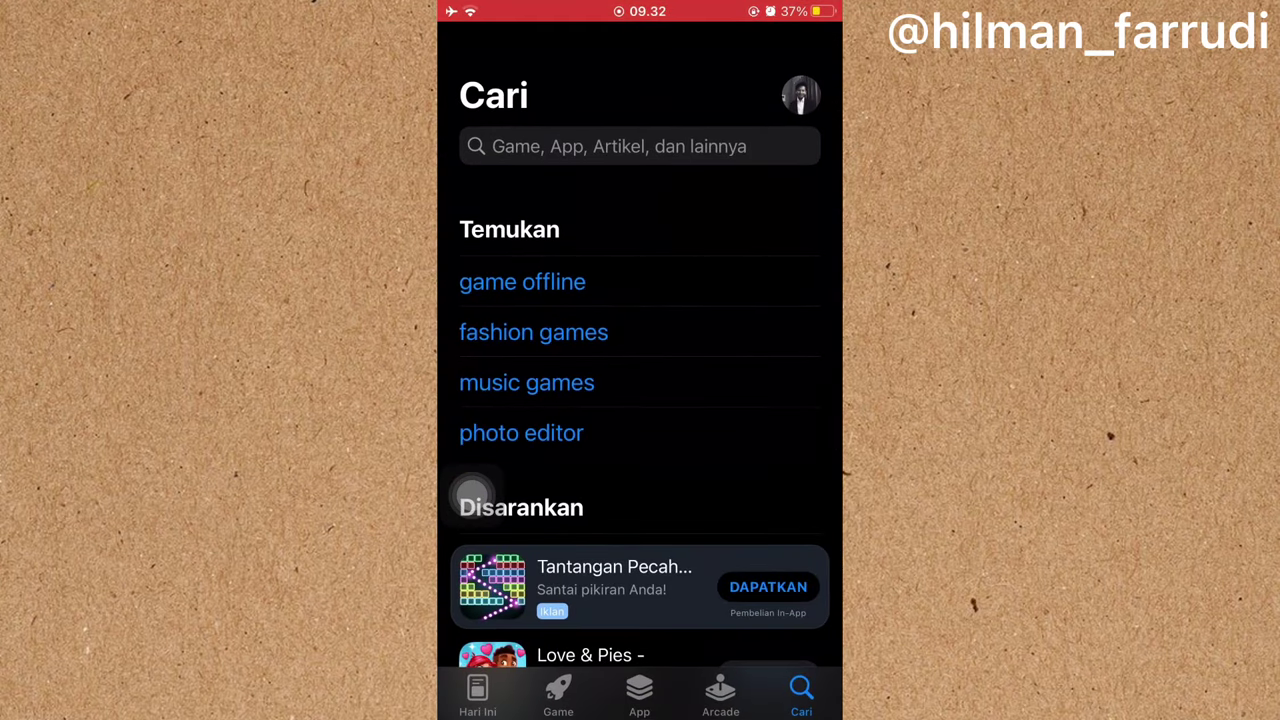
{"action": "left_click", "coordinate": [640, 146]}
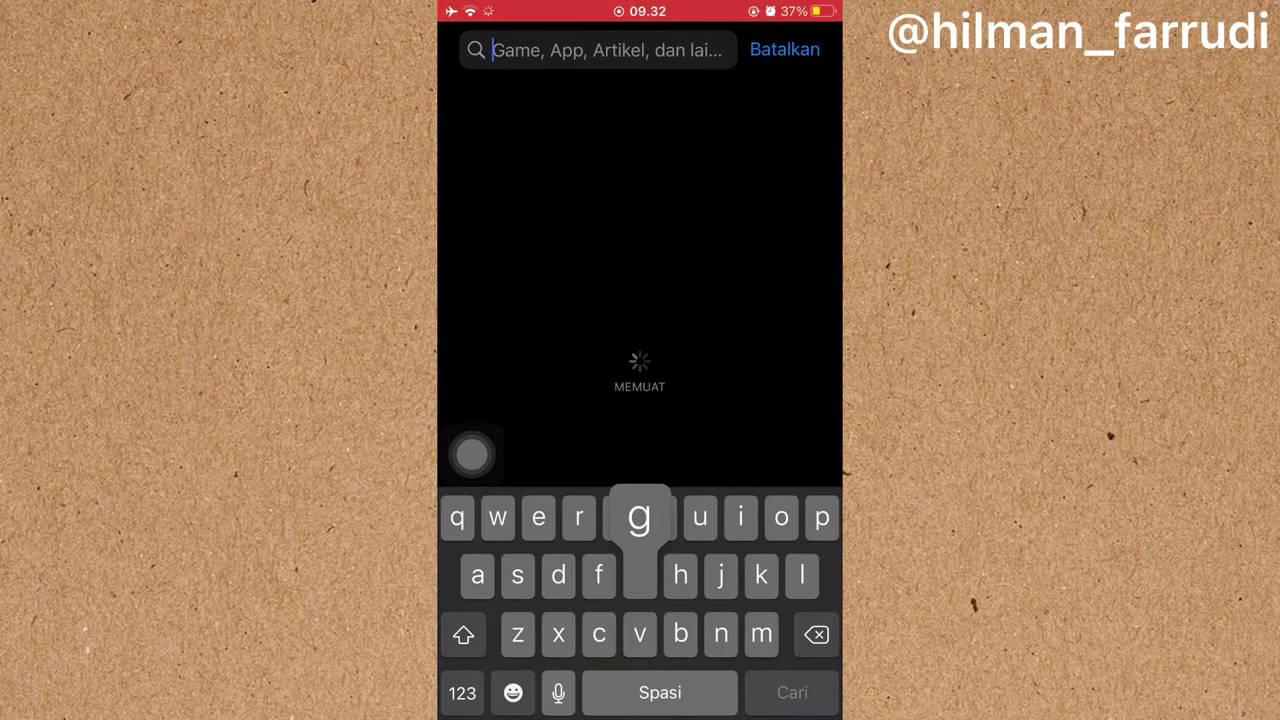
{"action": "type", "text": "grid"}
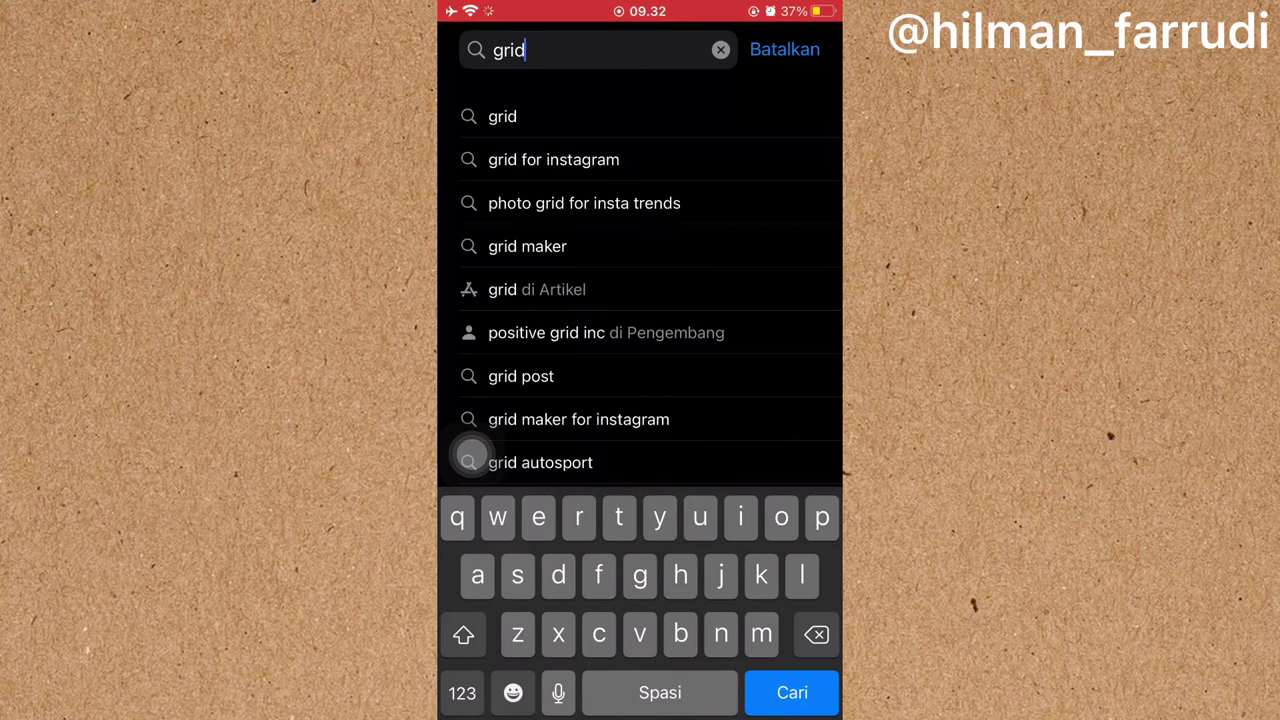
{"action": "left_click", "coordinate": [553, 159]}
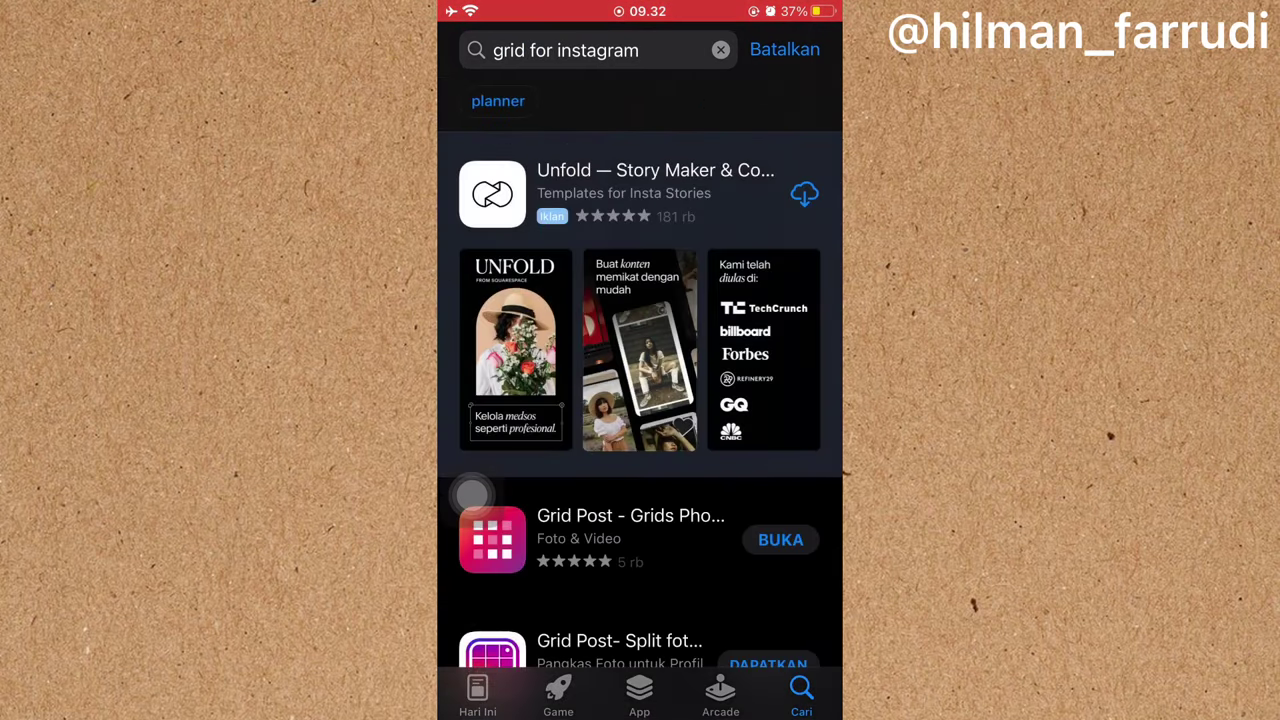
{"action": "scroll", "coordinate": [640, 400], "scroll_direction": "down", "scroll_amount": 3}
{"action": "scroll", "coordinate": [472, 495], "scroll_direction": "down", "scroll_amount": 3}
{"action": "scroll", "coordinate": [470, 491], "scroll_direction": "down", "scroll_amount": 2}
{"action": "scroll", "coordinate": [465, 491], "scroll_direction": "down", "scroll_amount": 5}
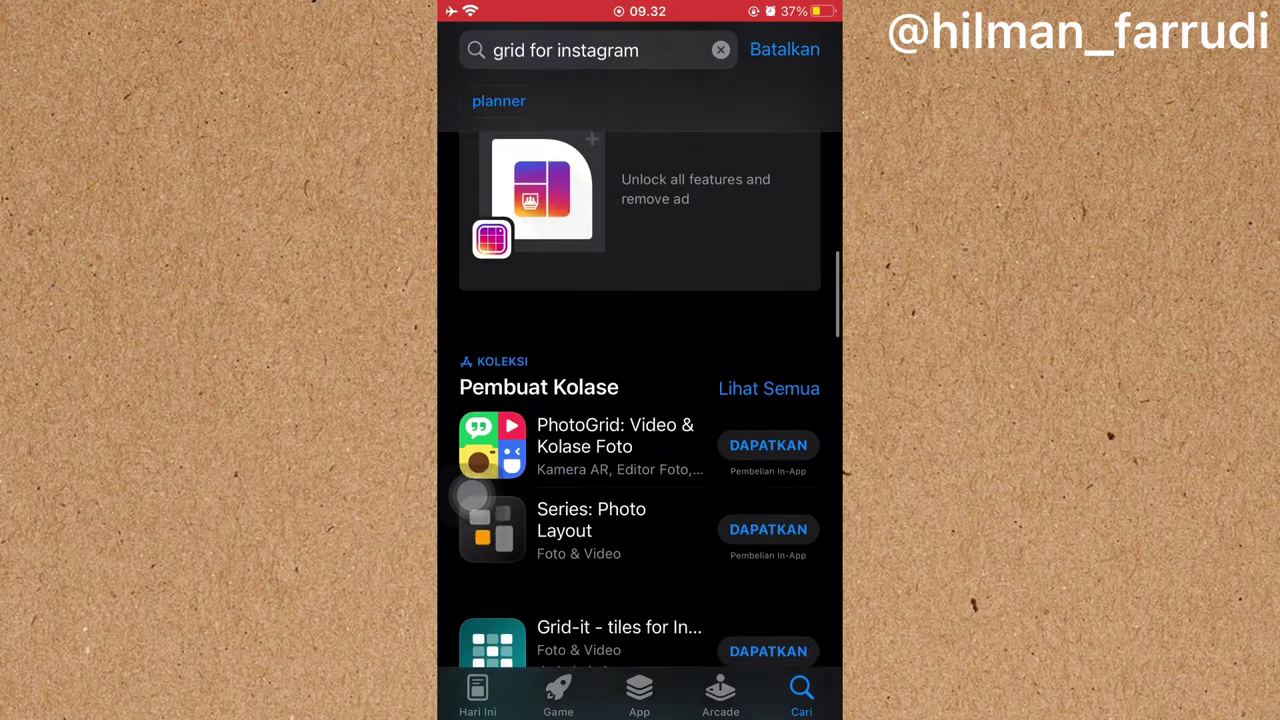
{"action": "scroll", "coordinate": [476, 494], "scroll_direction": "down", "scroll_amount": 3}
{"action": "scroll", "coordinate": [474, 494], "scroll_direction": "down", "scroll_amount": 4}
{"action": "scroll", "coordinate": [473, 495], "scroll_direction": "up", "scroll_amount": 6}
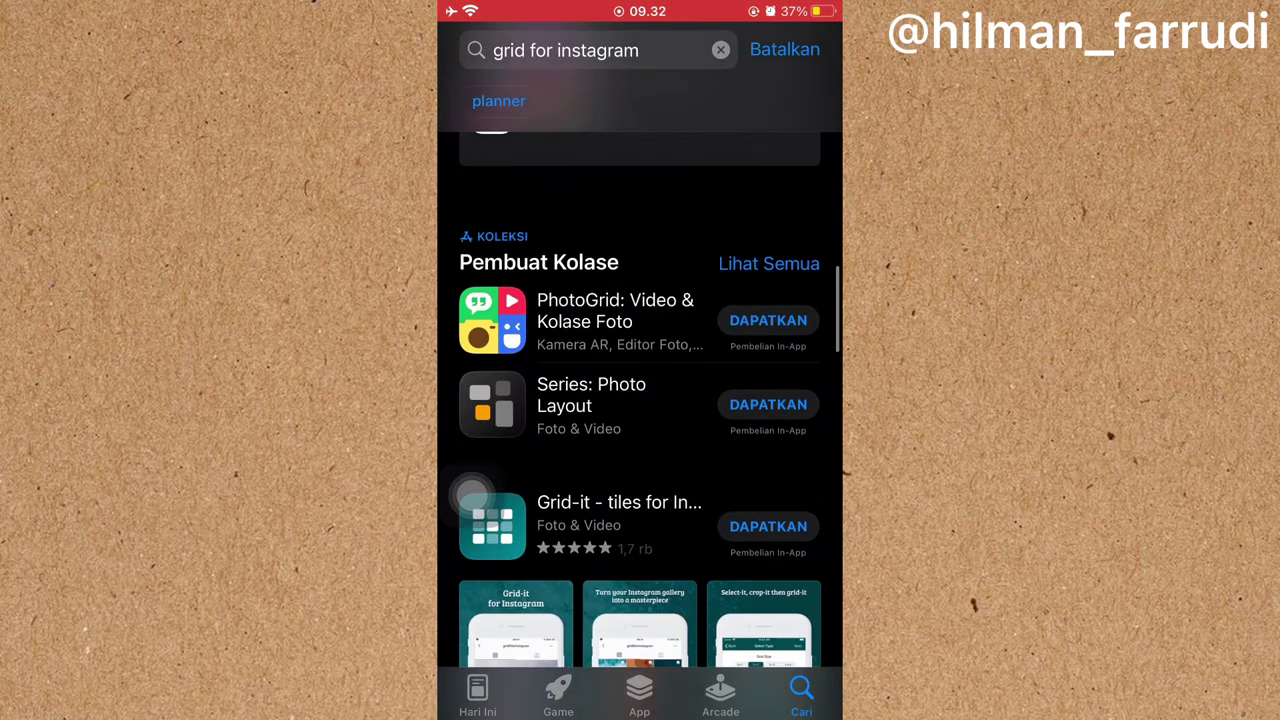
{"action": "scroll", "coordinate": [472, 495], "scroll_direction": "up", "scroll_amount": 5}
{"action": "scroll", "coordinate": [472, 495], "scroll_direction": "up", "scroll_amount": 4}
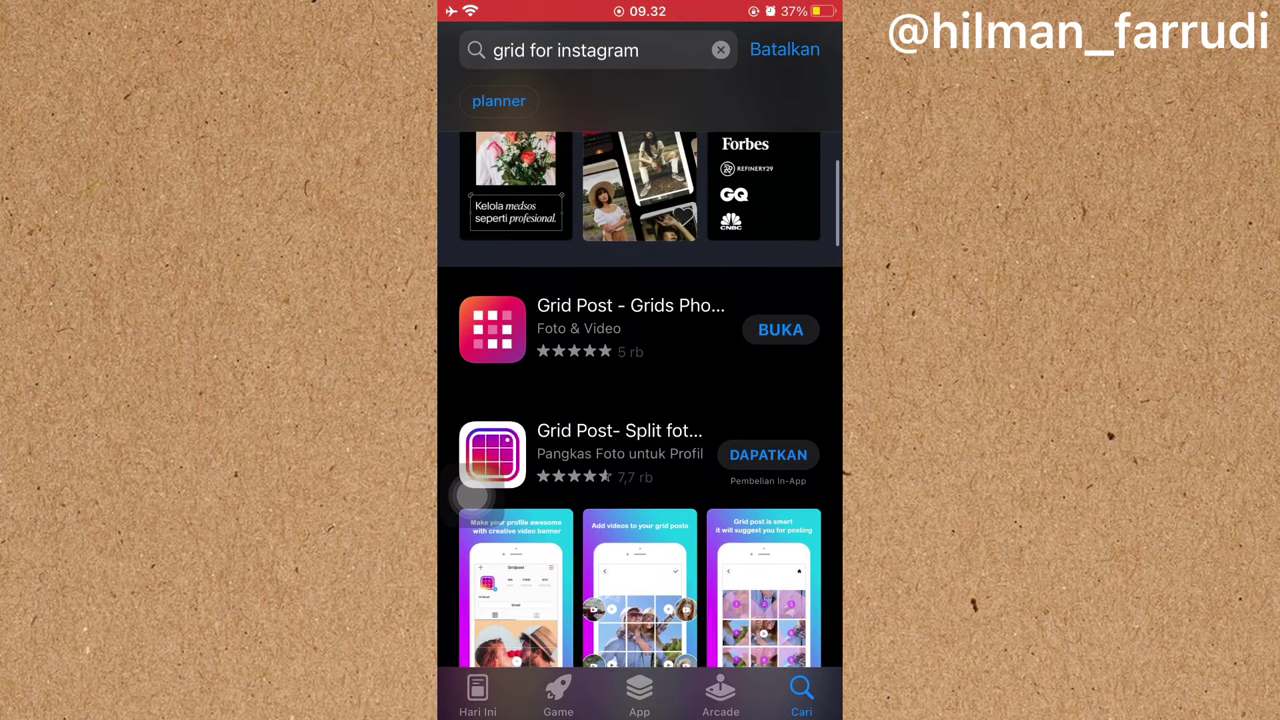
Step: Open the Grid Post - Grids Photo Crop store page, then return home to Canva's options
{"action": "left_click", "coordinate": [600, 328]}
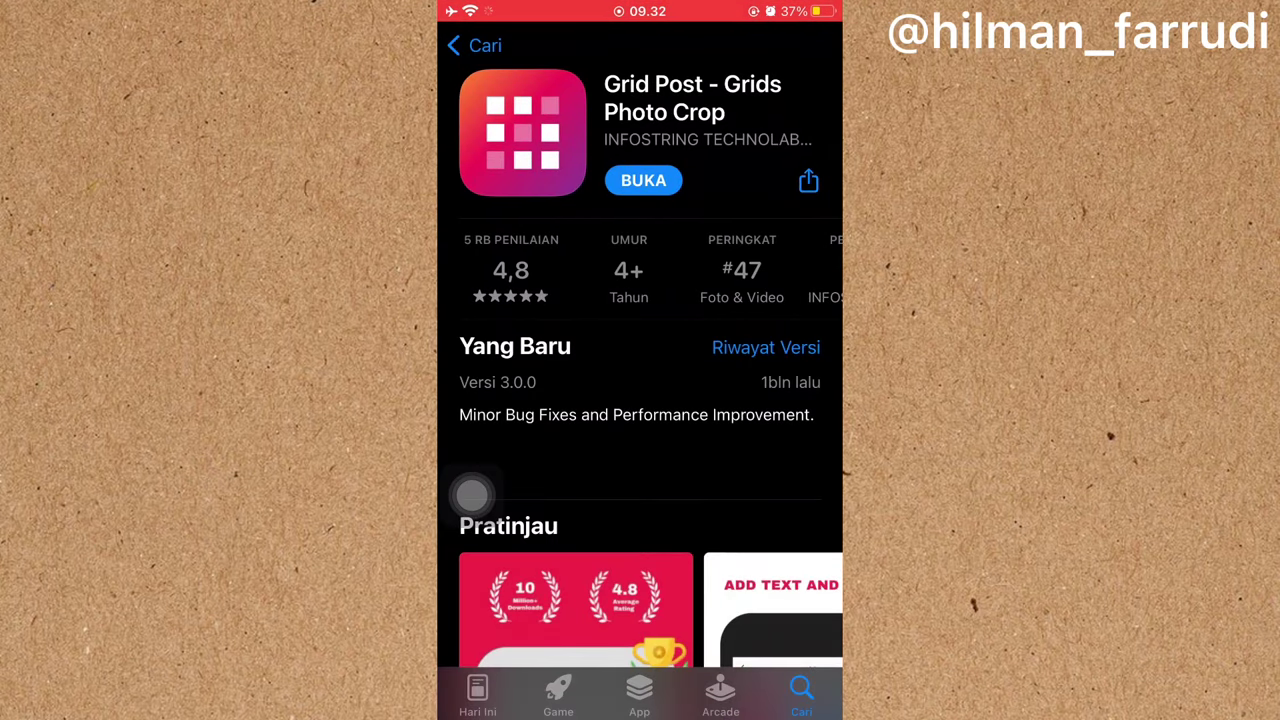
{"action": "left_click_drag", "start_coordinate": [640, 715], "coordinate": [640, 450]}
{"action": "left_click", "coordinate": [687, 540]}
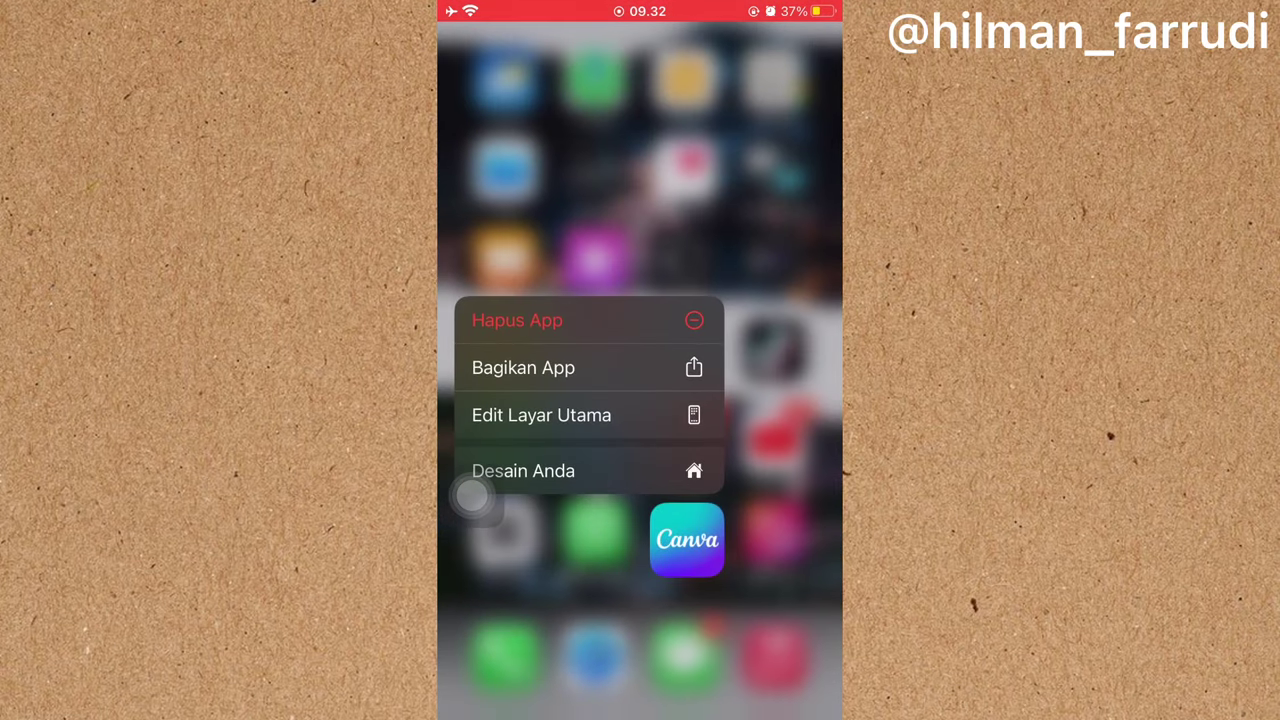
Step: Launch Canva, check its Menu tab, return to Beranda and start a new design
{"action": "left_click", "coordinate": [472, 496]}
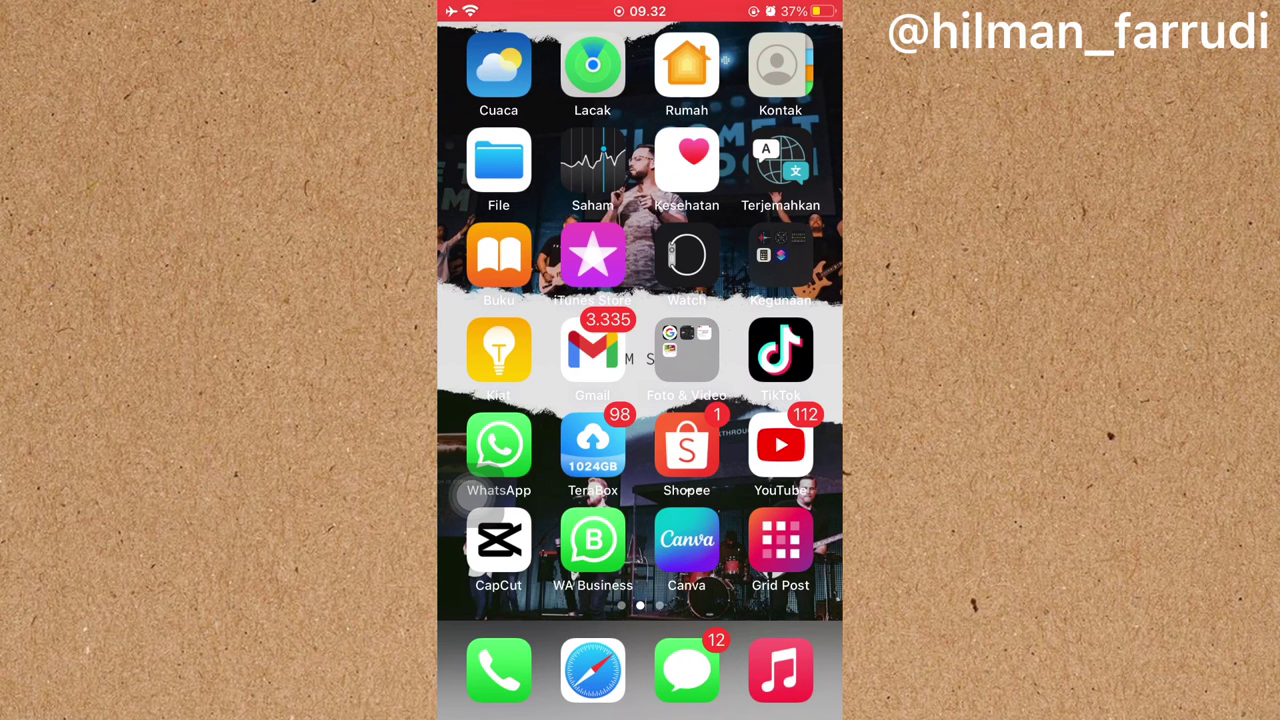
{"action": "mouse_move", "coordinate": [520, 400]}
{"action": "left_mouse_down"}
{"action": "mouse_move", "coordinate": [780, 400]}
{"action": "mouse_move", "coordinate": [520, 400]}
{"action": "left_mouse_up"}
{"action": "left_click", "coordinate": [686, 540]}
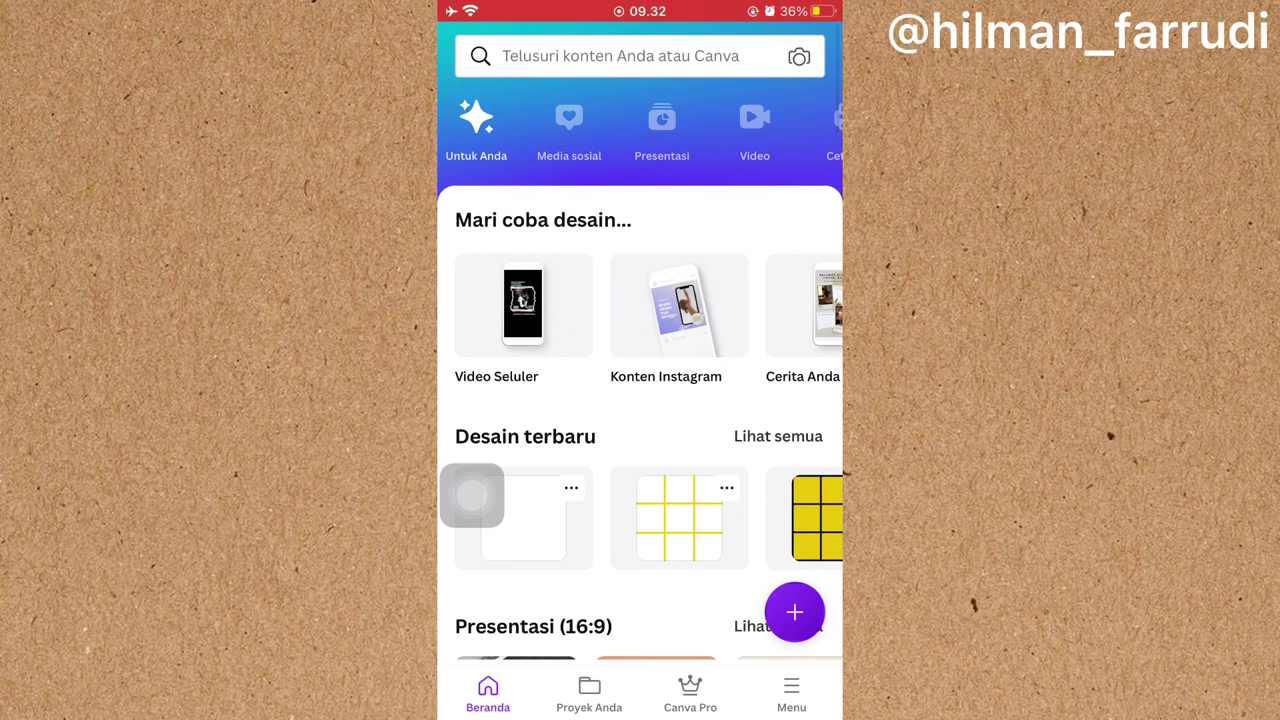
{"action": "left_click", "coordinate": [791, 692]}
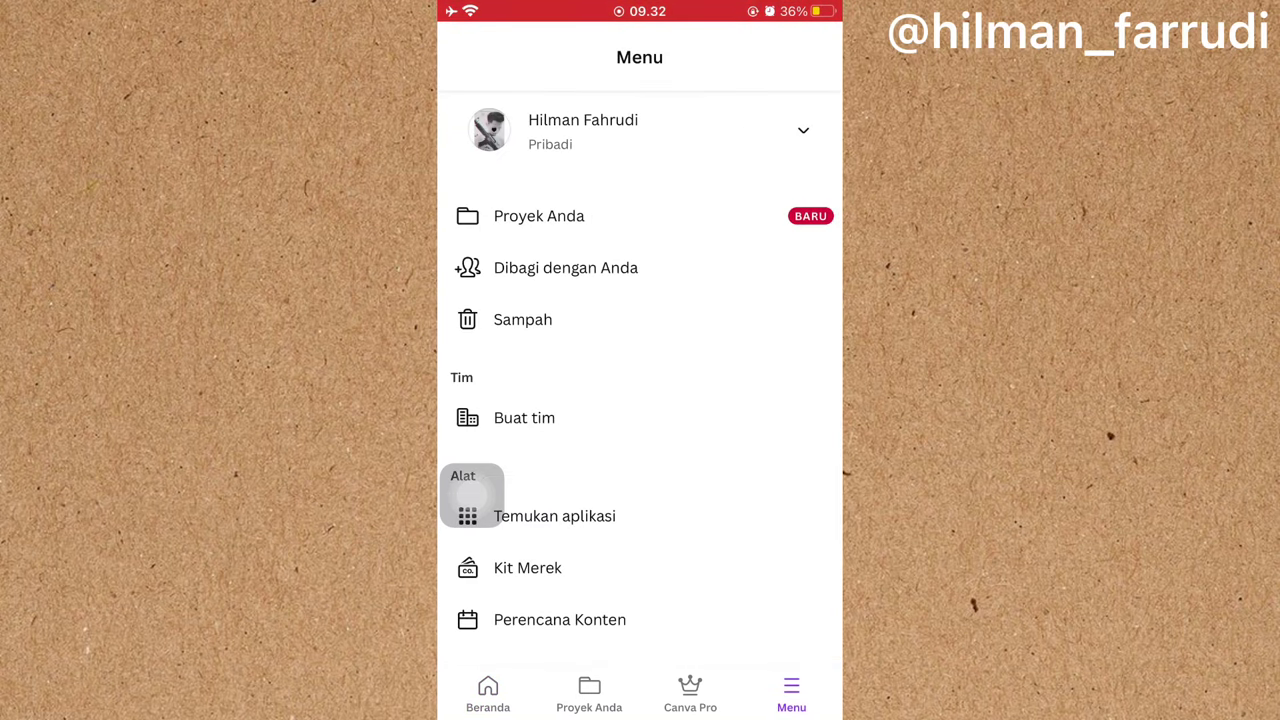
{"action": "left_click", "coordinate": [488, 692]}
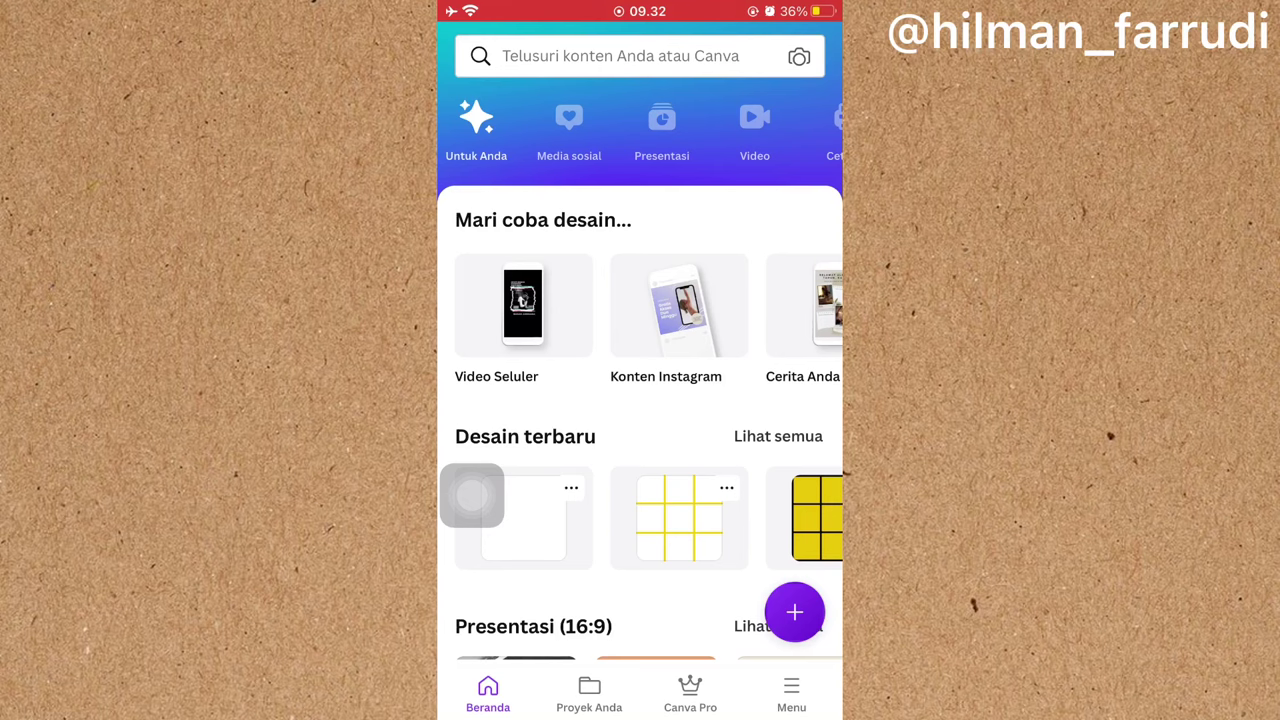
{"action": "left_click", "coordinate": [795, 612]}
Step: Create a custom-size blank design of 3240 × 3248 piksel
{"action": "left_click", "coordinate": [538, 113]}
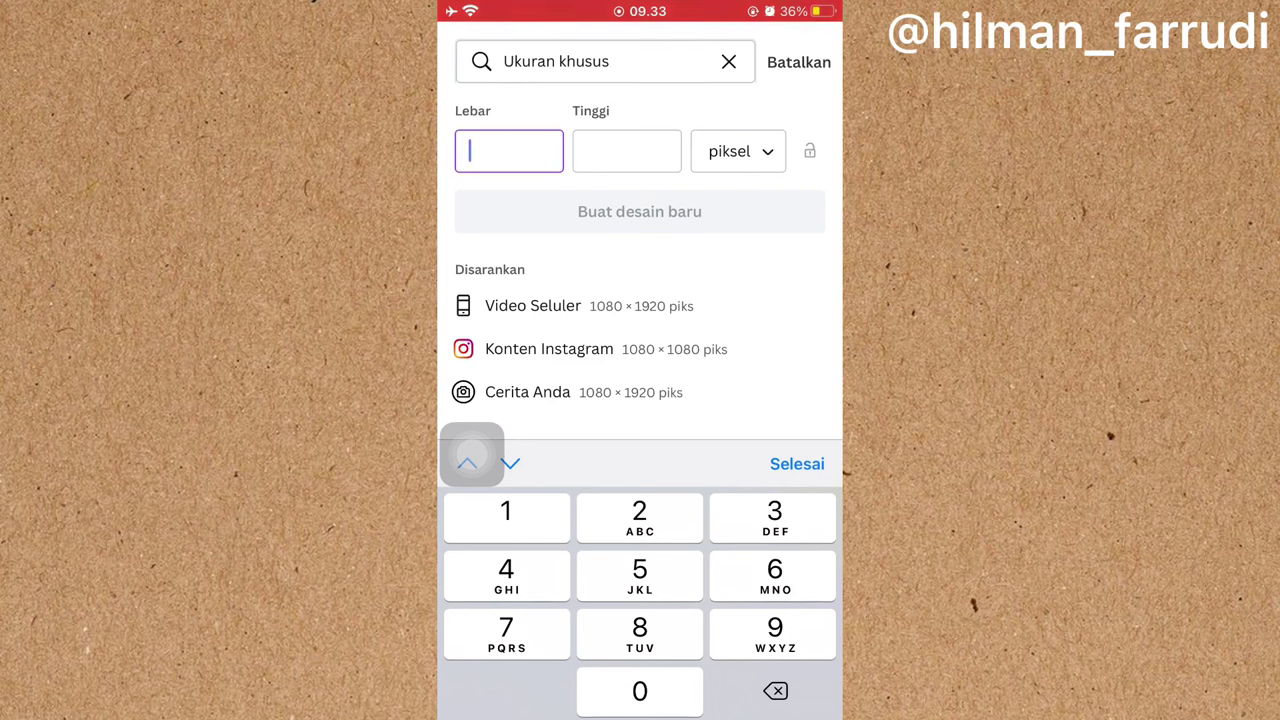
{"action": "type", "text": "3240"}
{"action": "key", "text": "Tab"}
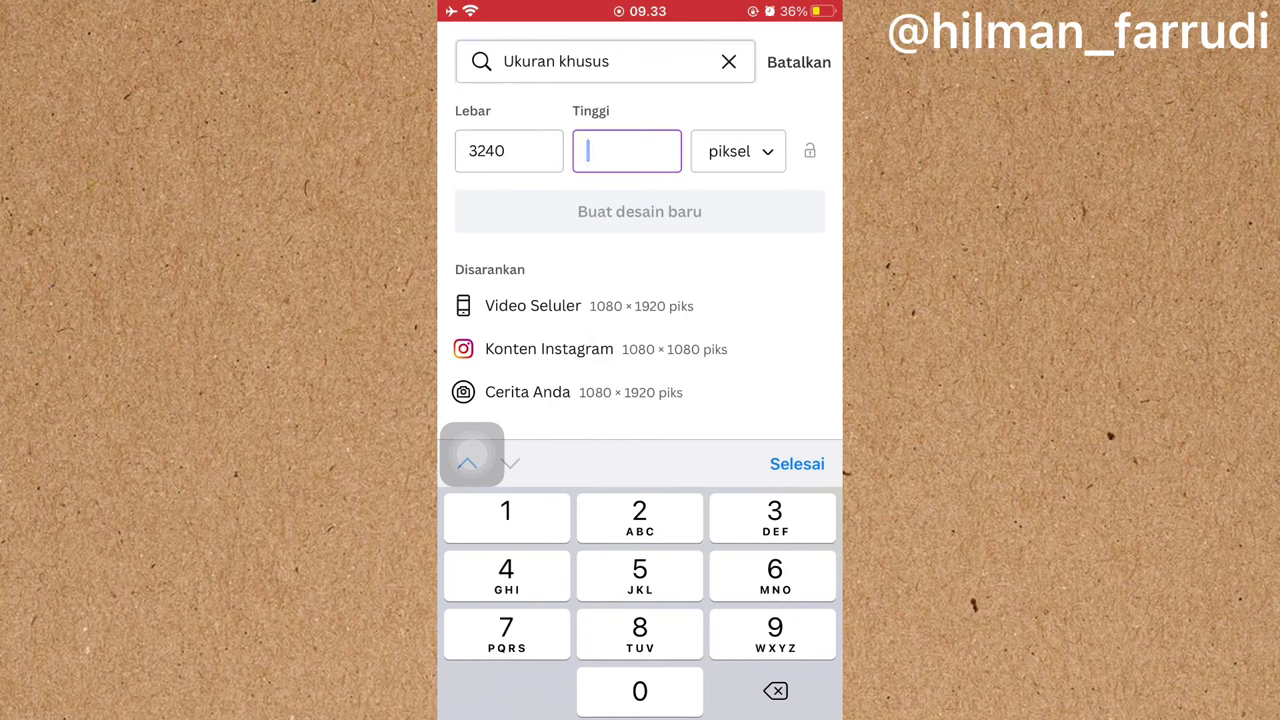
{"action": "type", "text": "3248"}
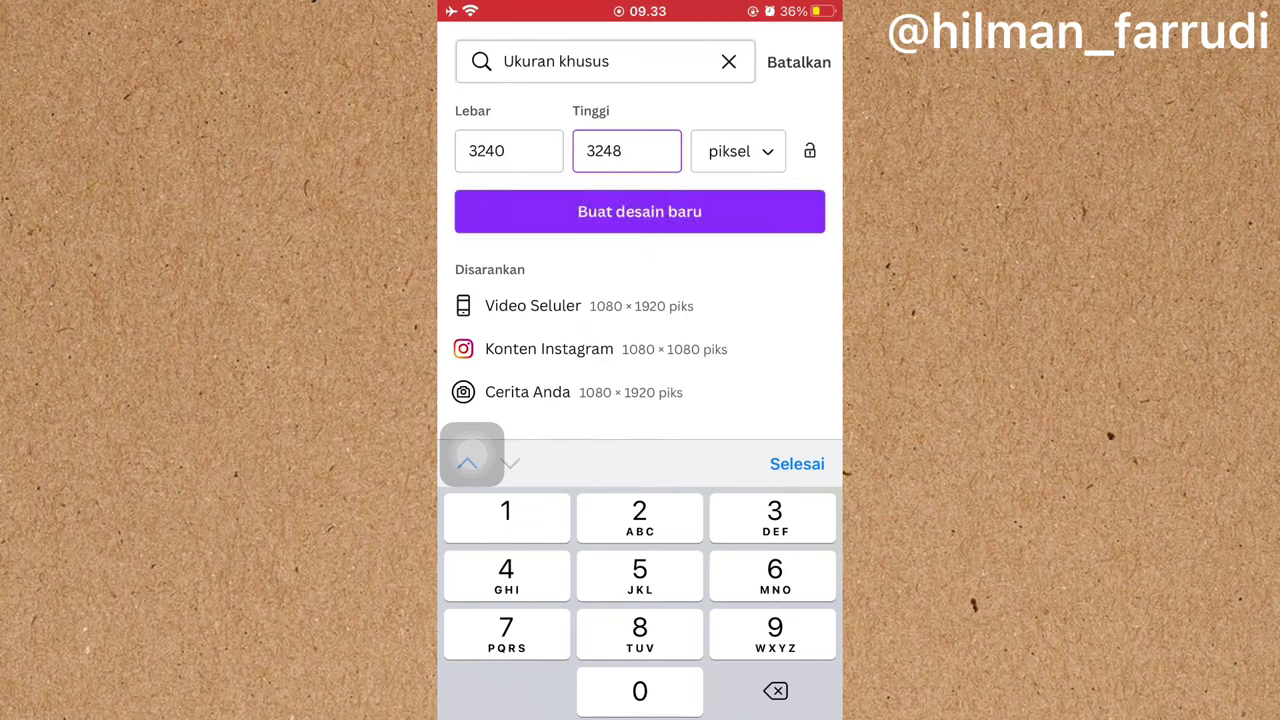
{"action": "type", "text": "0"}
{"action": "left_click", "coordinate": [639, 211]}
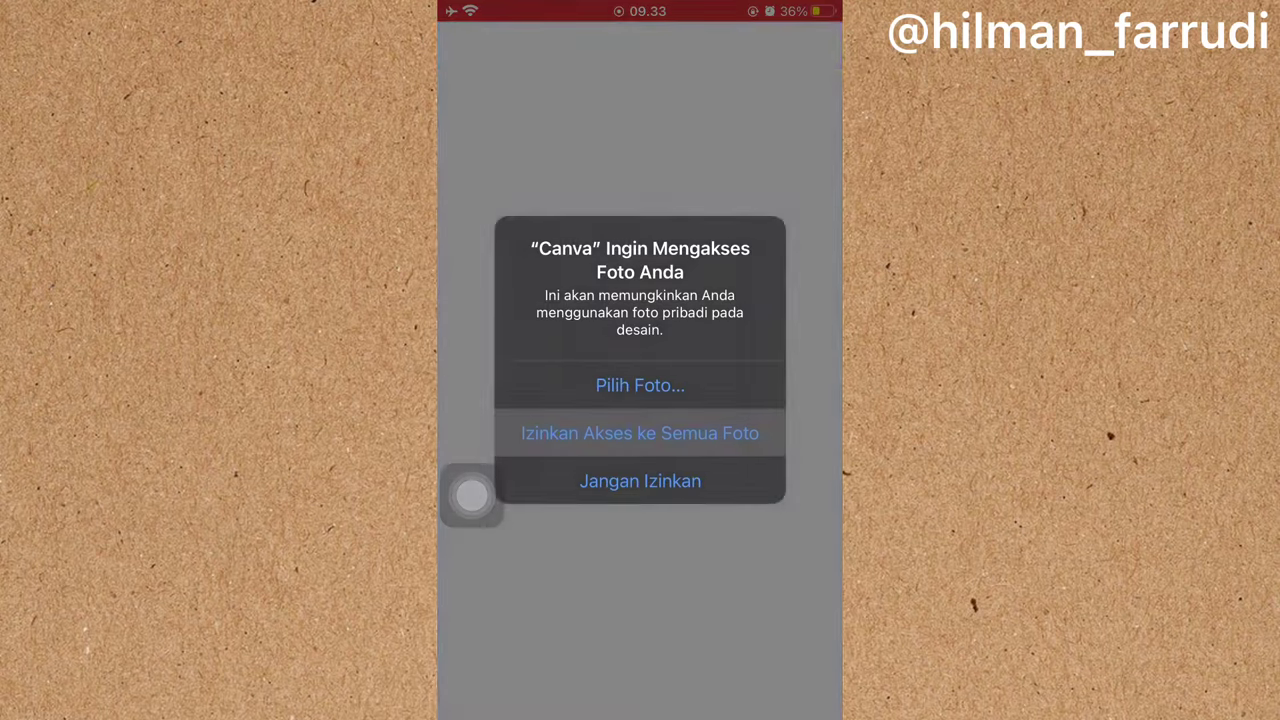
Step: Dismiss the photo permission prompt and apply the beige Quotes template to the page
{"action": "left_click", "coordinate": [640, 432]}
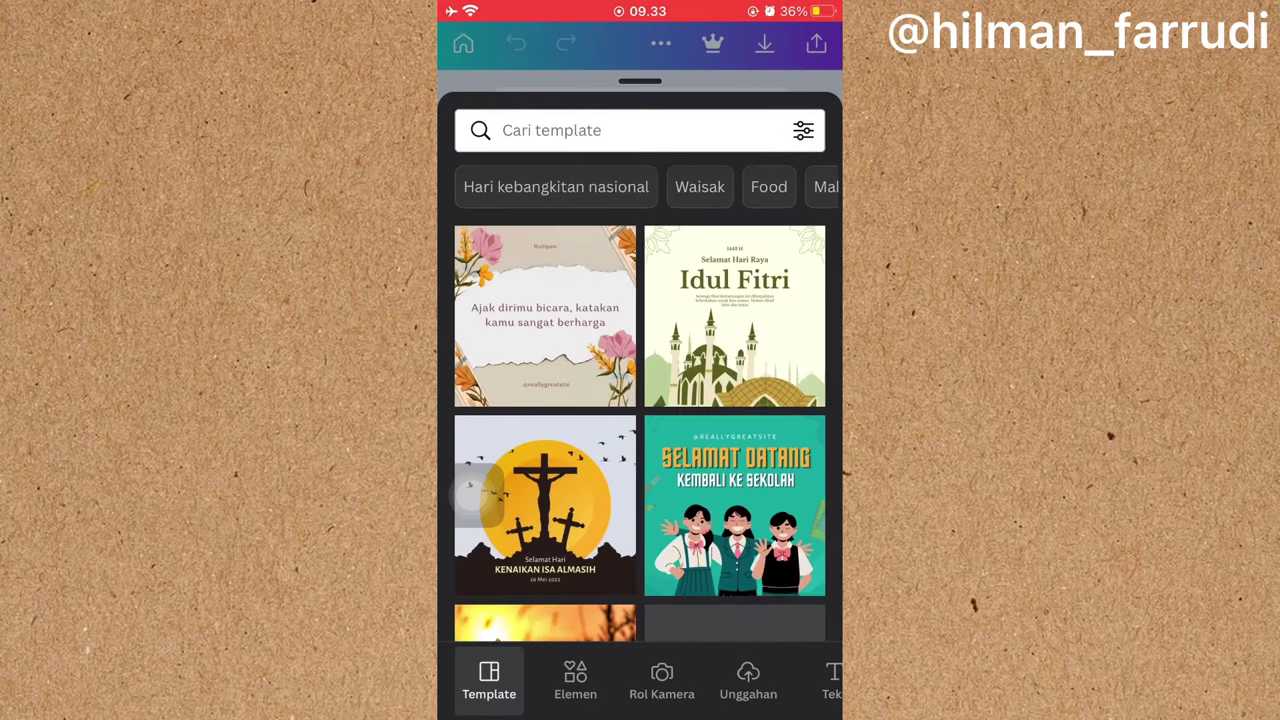
{"action": "scroll", "coordinate": [640, 400], "scroll_direction": "down", "scroll_amount": 10}
{"action": "scroll", "coordinate": [640, 400], "scroll_direction": "down", "scroll_amount": 5}
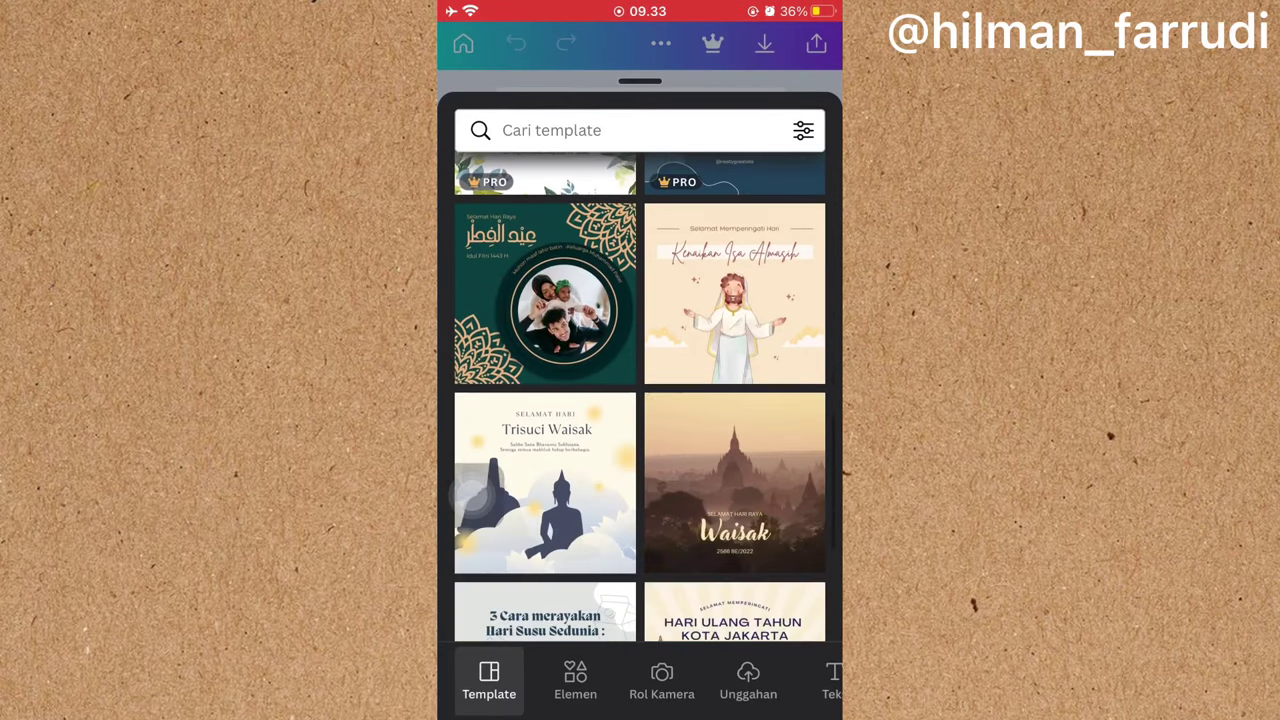
{"action": "scroll", "coordinate": [474, 494], "scroll_direction": "down", "scroll_amount": 3}
{"action": "scroll", "coordinate": [474, 494], "scroll_direction": "down", "scroll_amount": 5}
{"action": "scroll", "coordinate": [474, 494], "scroll_direction": "down", "scroll_amount": 5}
{"action": "scroll", "coordinate": [470, 494], "scroll_direction": "down", "scroll_amount": 3}
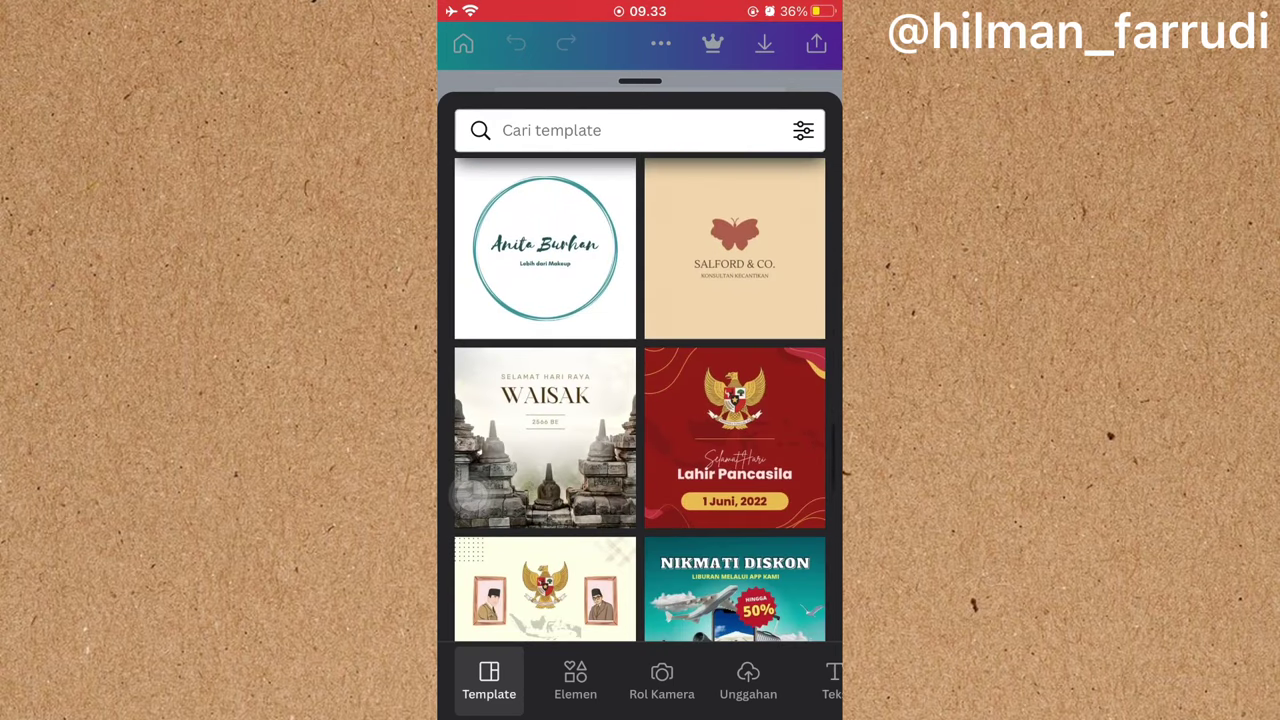
{"action": "scroll", "coordinate": [474, 494], "scroll_direction": "down", "scroll_amount": 3}
{"action": "scroll", "coordinate": [474, 494], "scroll_direction": "down", "scroll_amount": 3}
{"action": "scroll", "coordinate": [474, 494], "scroll_direction": "down", "scroll_amount": 5}
{"action": "scroll", "coordinate": [474, 490], "scroll_direction": "down", "scroll_amount": 5}
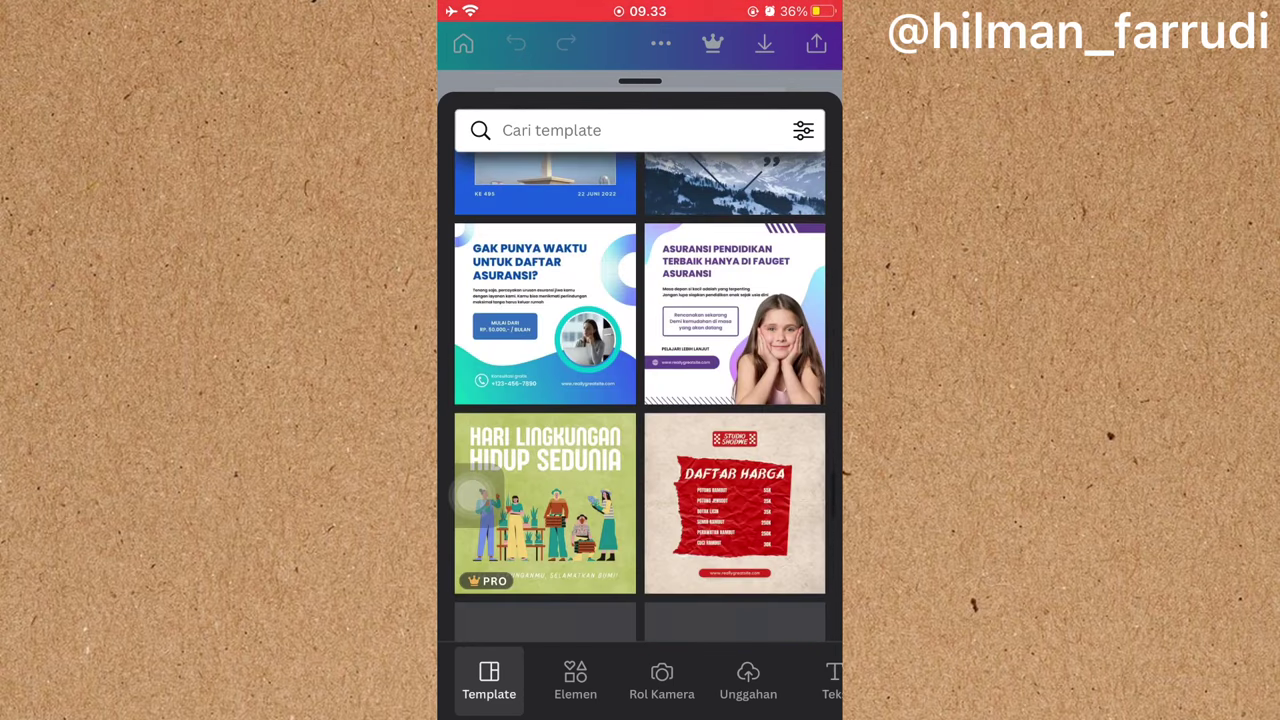
{"action": "scroll", "coordinate": [474, 494], "scroll_direction": "down", "scroll_amount": 5}
{"action": "scroll", "coordinate": [474, 494], "scroll_direction": "down", "scroll_amount": 3}
{"action": "scroll", "coordinate": [474, 494], "scroll_direction": "down", "scroll_amount": 5}
{"action": "scroll", "coordinate": [470, 494], "scroll_direction": "down", "scroll_amount": 5}
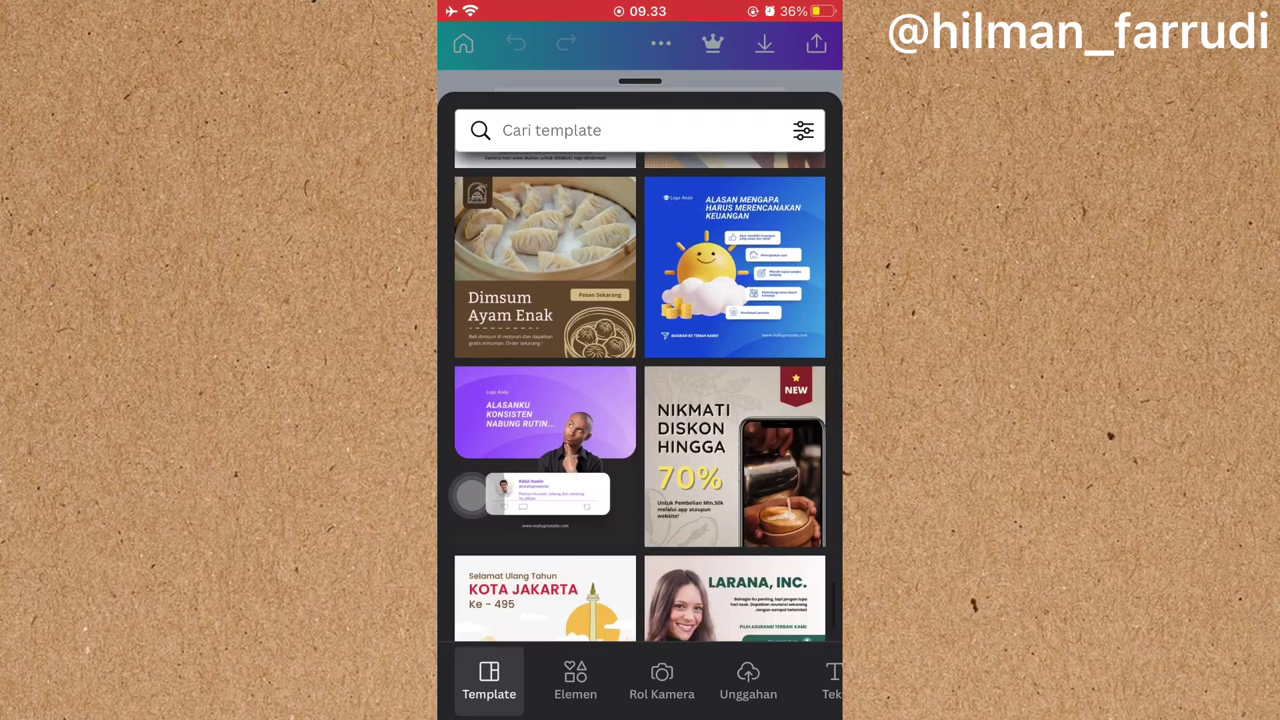
{"action": "scroll", "coordinate": [470, 494], "scroll_direction": "down", "scroll_amount": 5}
{"action": "scroll", "coordinate": [470, 494], "scroll_direction": "down", "scroll_amount": 3}
{"action": "scroll", "coordinate": [470, 494], "scroll_direction": "down", "scroll_amount": 5}
{"action": "scroll", "coordinate": [474, 494], "scroll_direction": "down", "scroll_amount": 3}
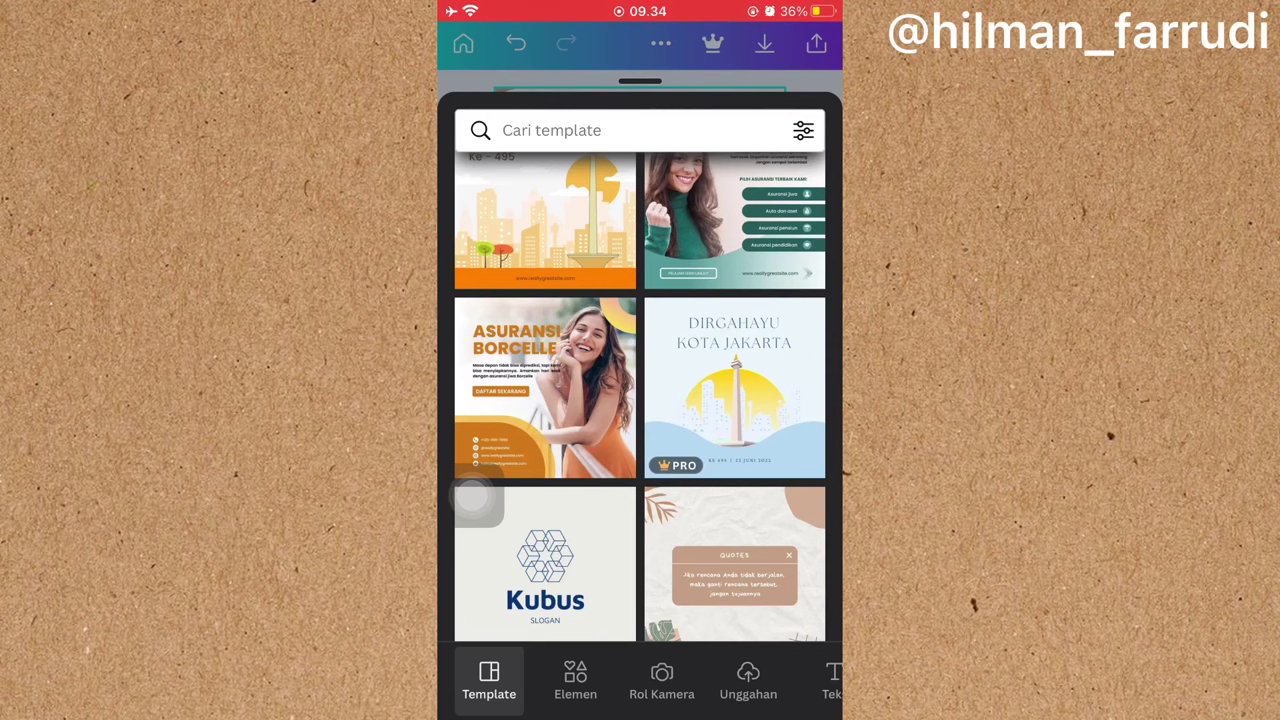
{"action": "left_click", "coordinate": [640, 95]}
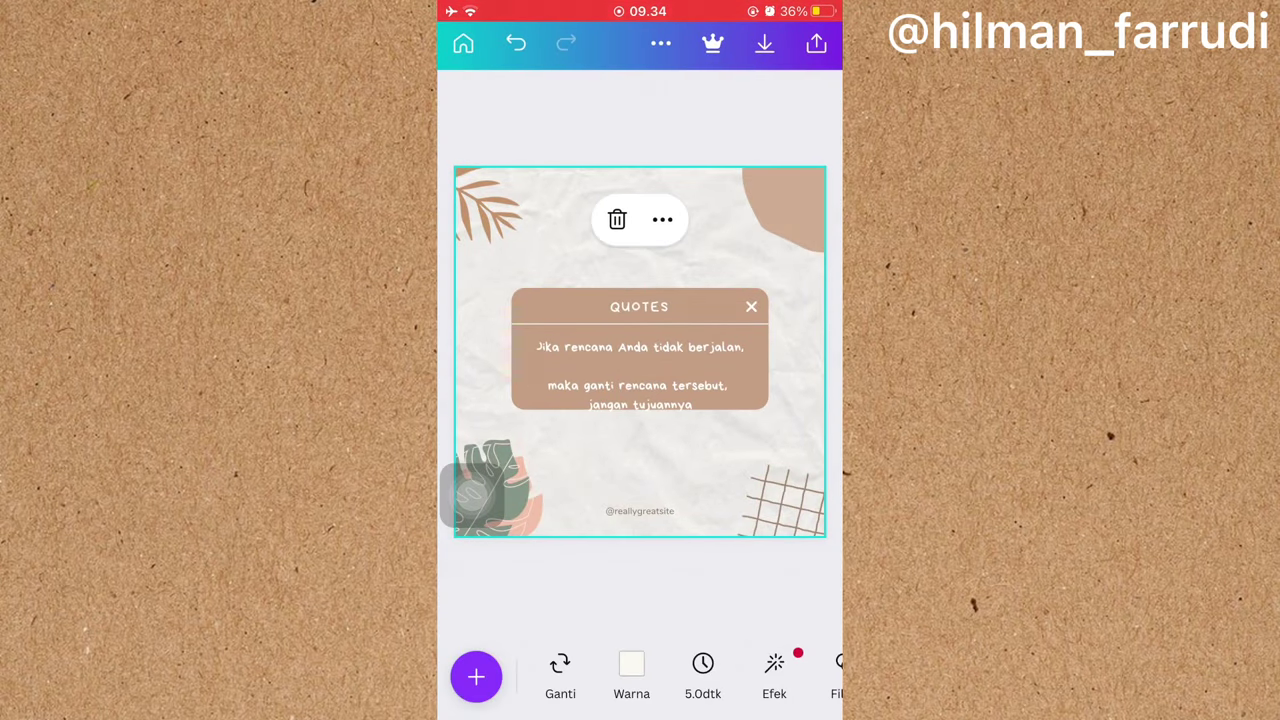
{"action": "left_click", "coordinate": [640, 600]}
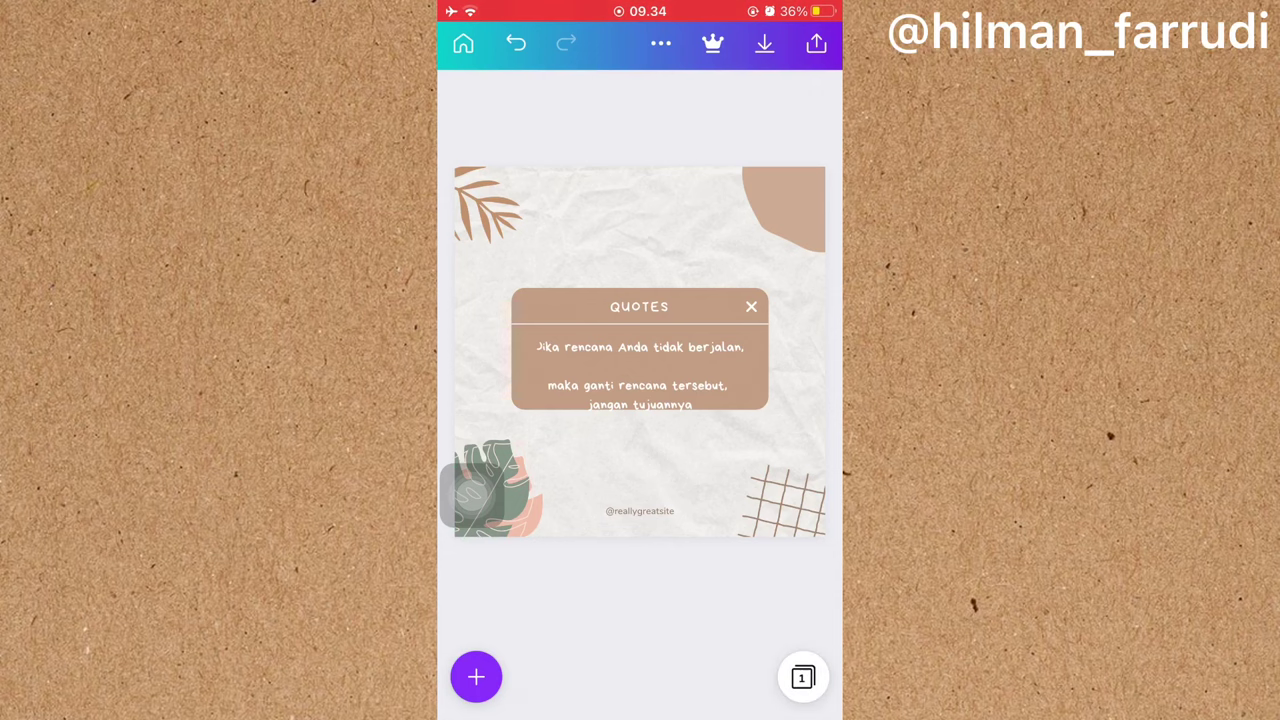
{"action": "double_click", "coordinate": [640, 365]}
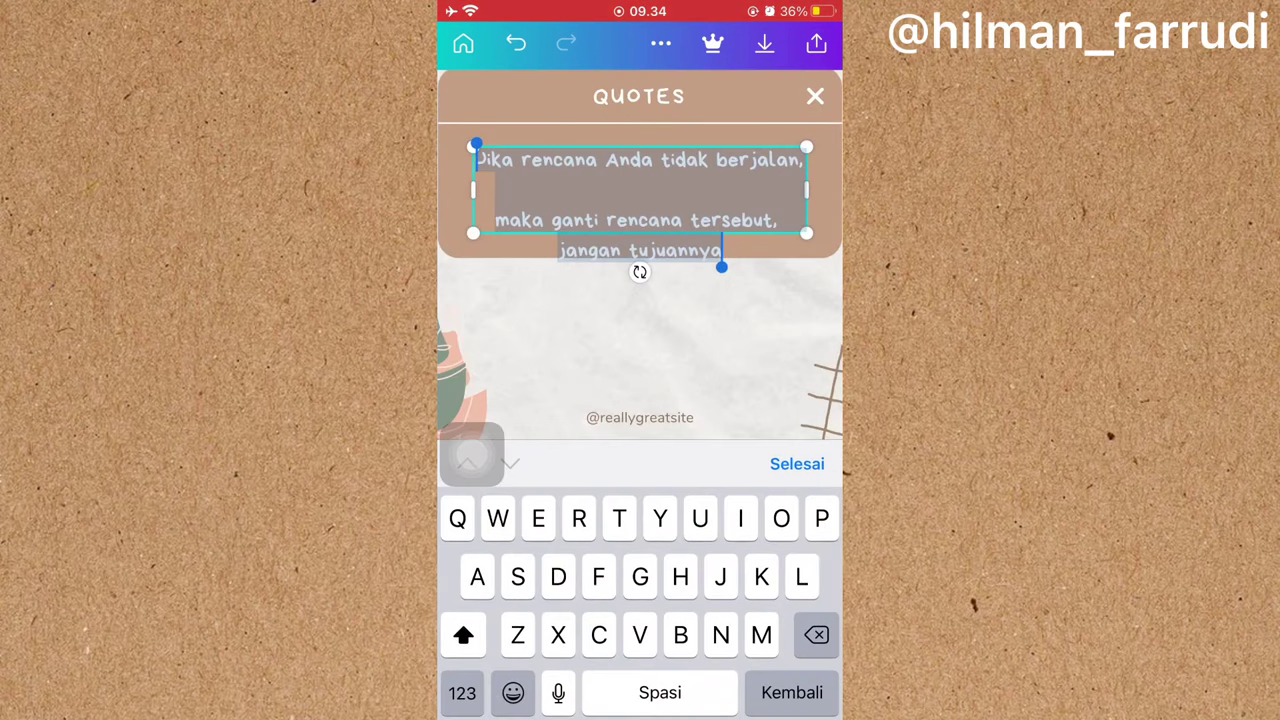
{"action": "key", "text": "BackSpace"}
{"action": "left_click", "coordinate": [797, 463]}
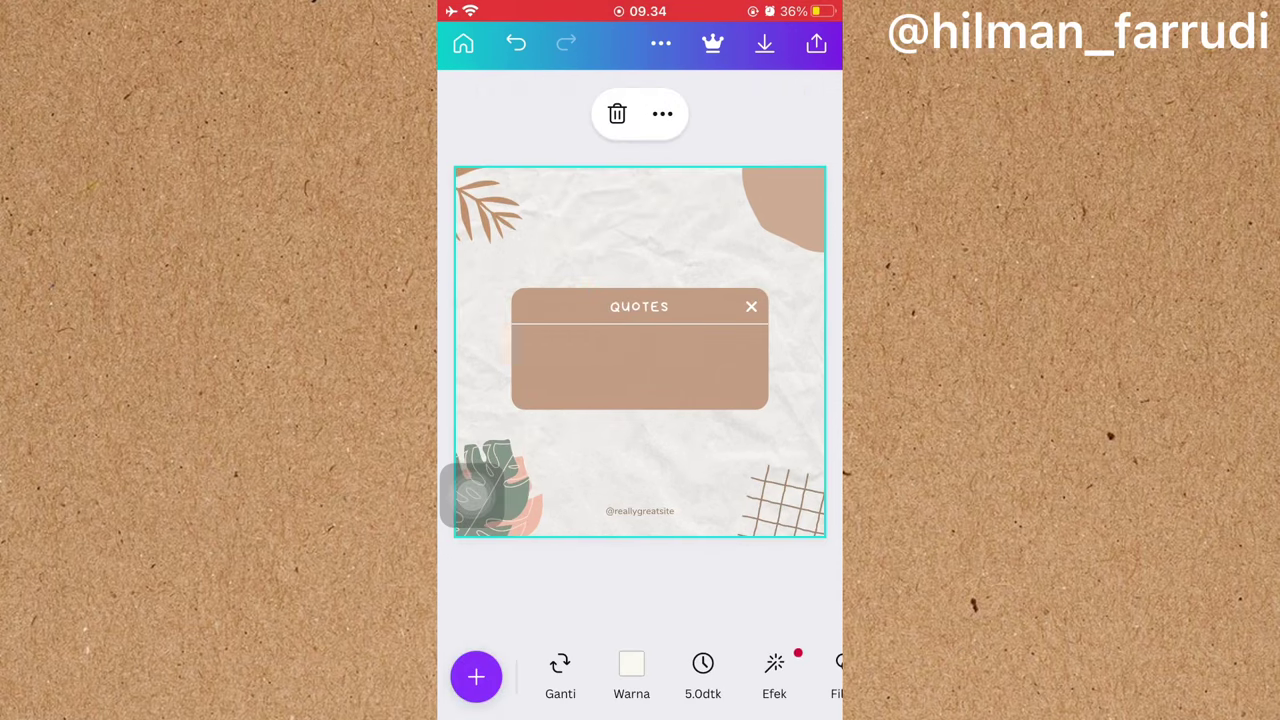
{"action": "left_click", "coordinate": [640, 360]}
{"action": "left_click", "coordinate": [640, 234]}
{"action": "left_click", "coordinate": [640, 510]}
{"action": "left_click", "coordinate": [640, 454]}
{"action": "left_click", "coordinate": [640, 306]}
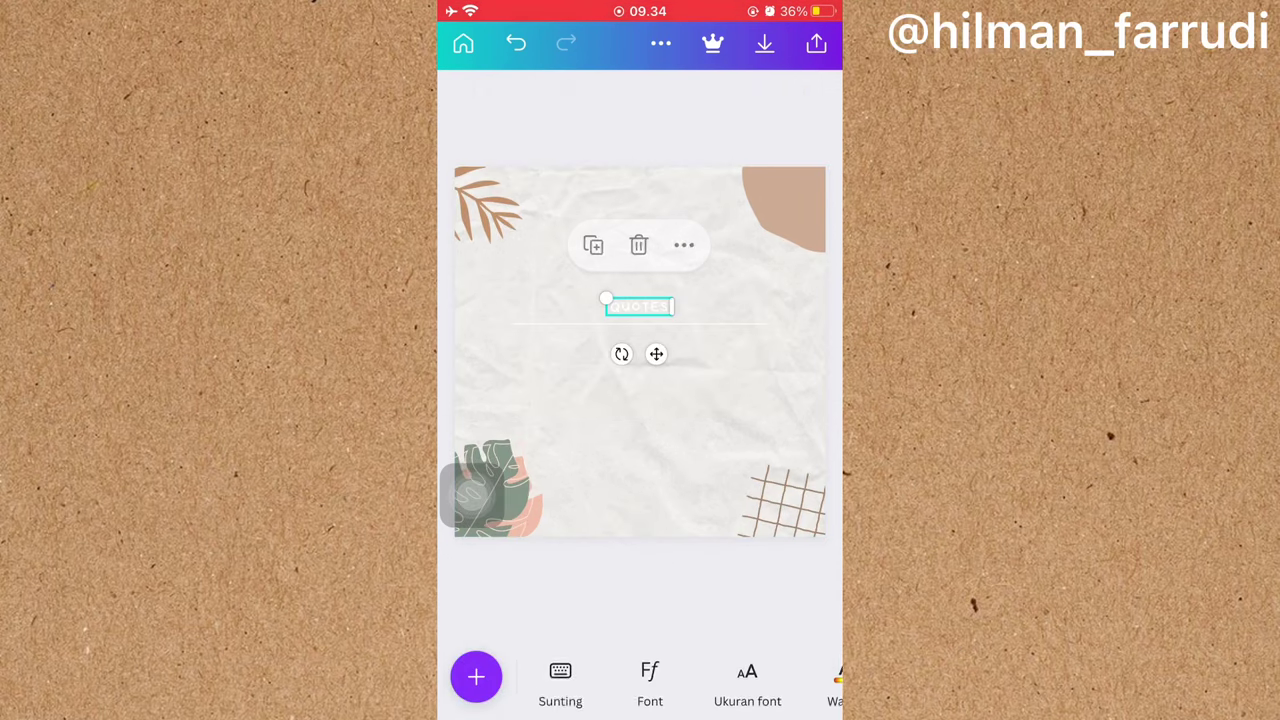
{"action": "left_click", "coordinate": [640, 246]}
Step: Add a rainbow graphic from Elemen and move it toward the bottom-right corner
{"action": "left_click", "coordinate": [476, 677]}
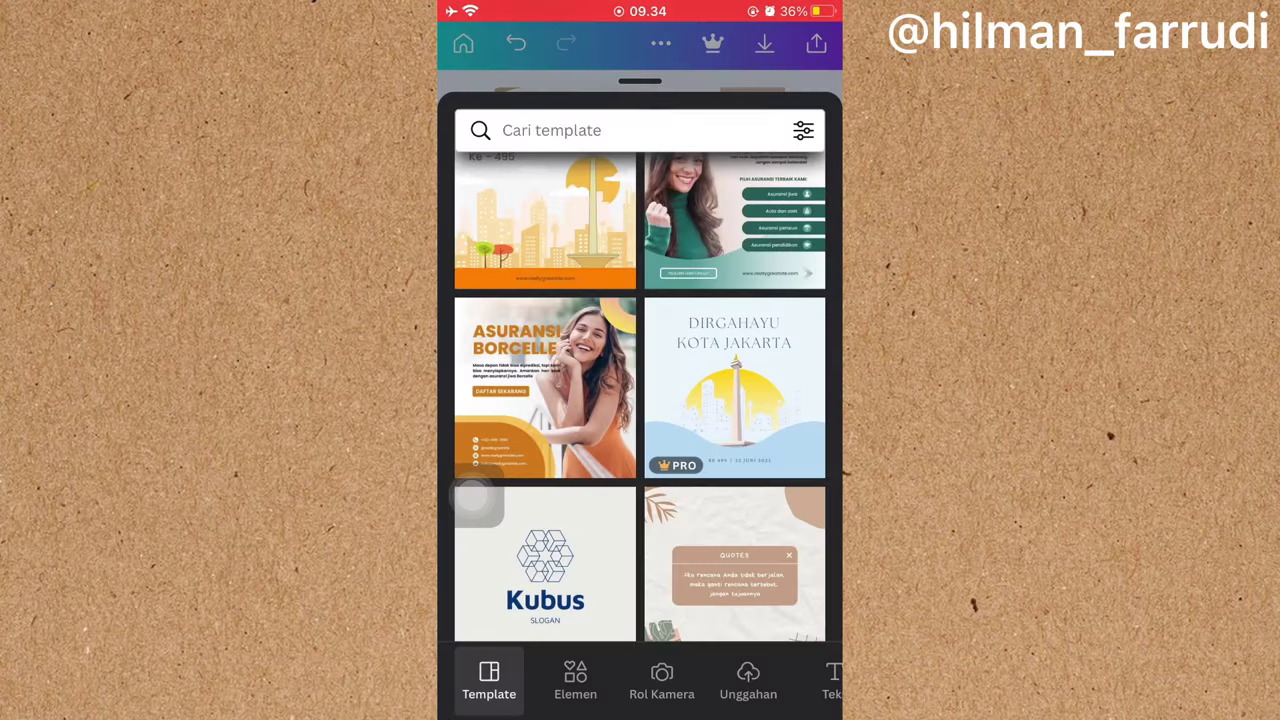
{"action": "left_click", "coordinate": [575, 680]}
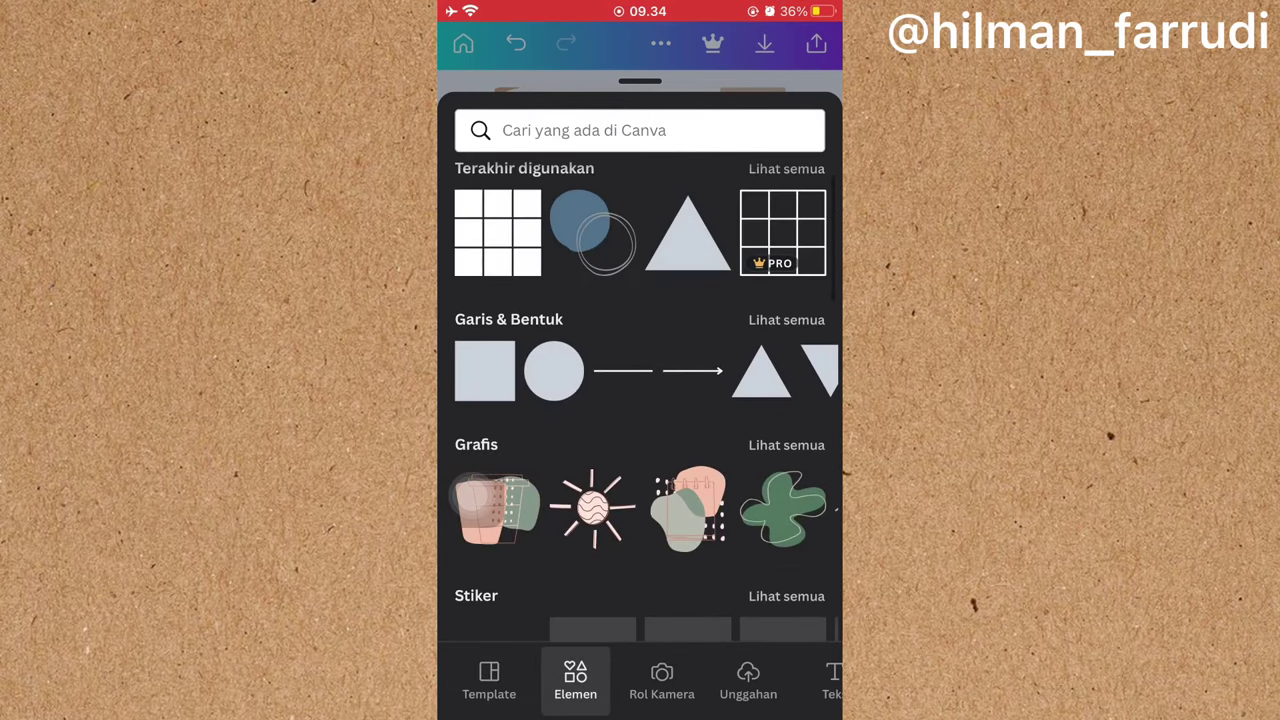
{"action": "left_click", "coordinate": [472, 494]}
{"action": "left_click", "coordinate": [786, 439]}
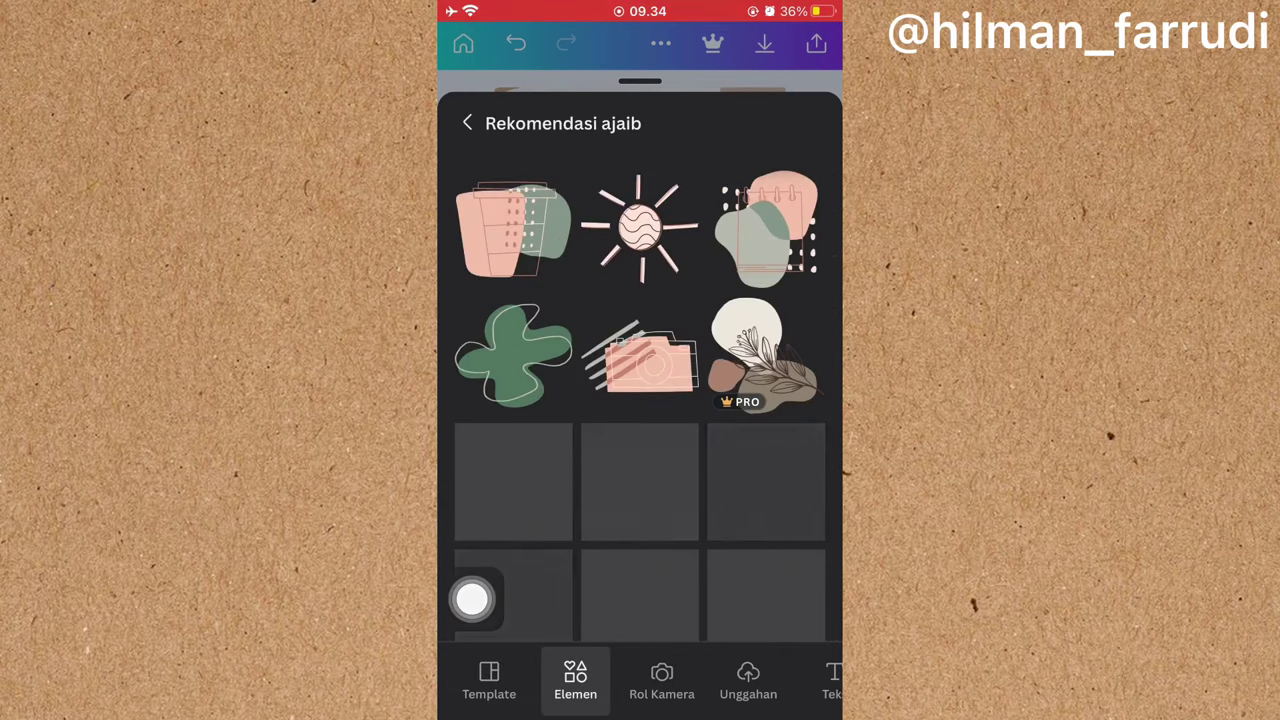
{"action": "scroll", "coordinate": [640, 400], "scroll_direction": "down", "scroll_amount": 2}
{"action": "scroll", "coordinate": [640, 400], "scroll_direction": "down", "scroll_amount": 5}
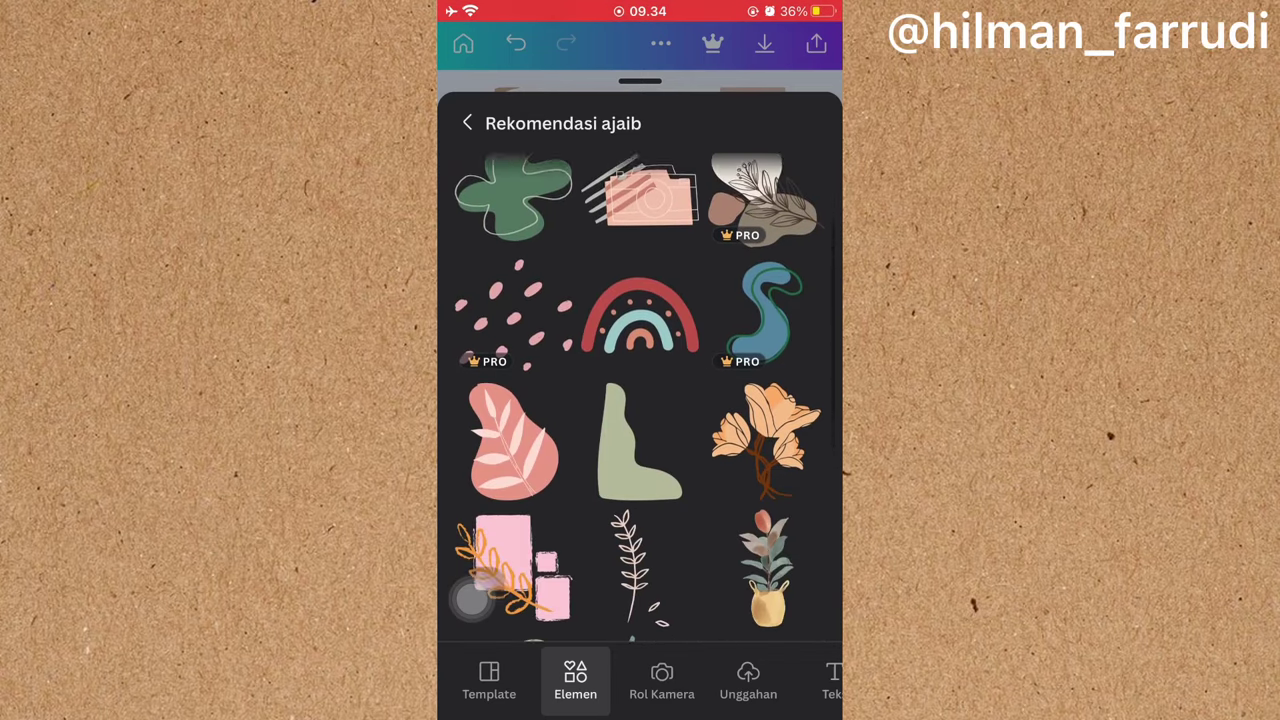
{"action": "scroll", "coordinate": [640, 400], "scroll_direction": "down", "scroll_amount": 3}
{"action": "scroll", "coordinate": [640, 400], "scroll_direction": "up", "scroll_amount": 5}
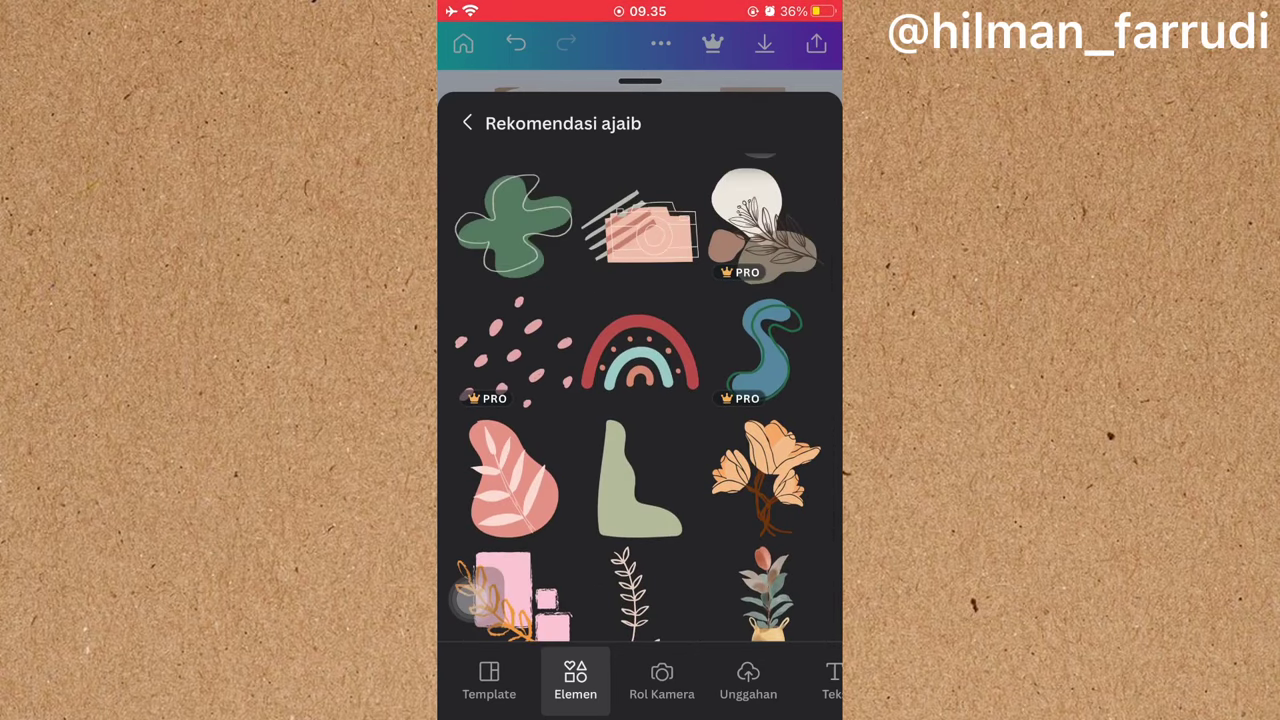
{"action": "left_click", "coordinate": [645, 340]}
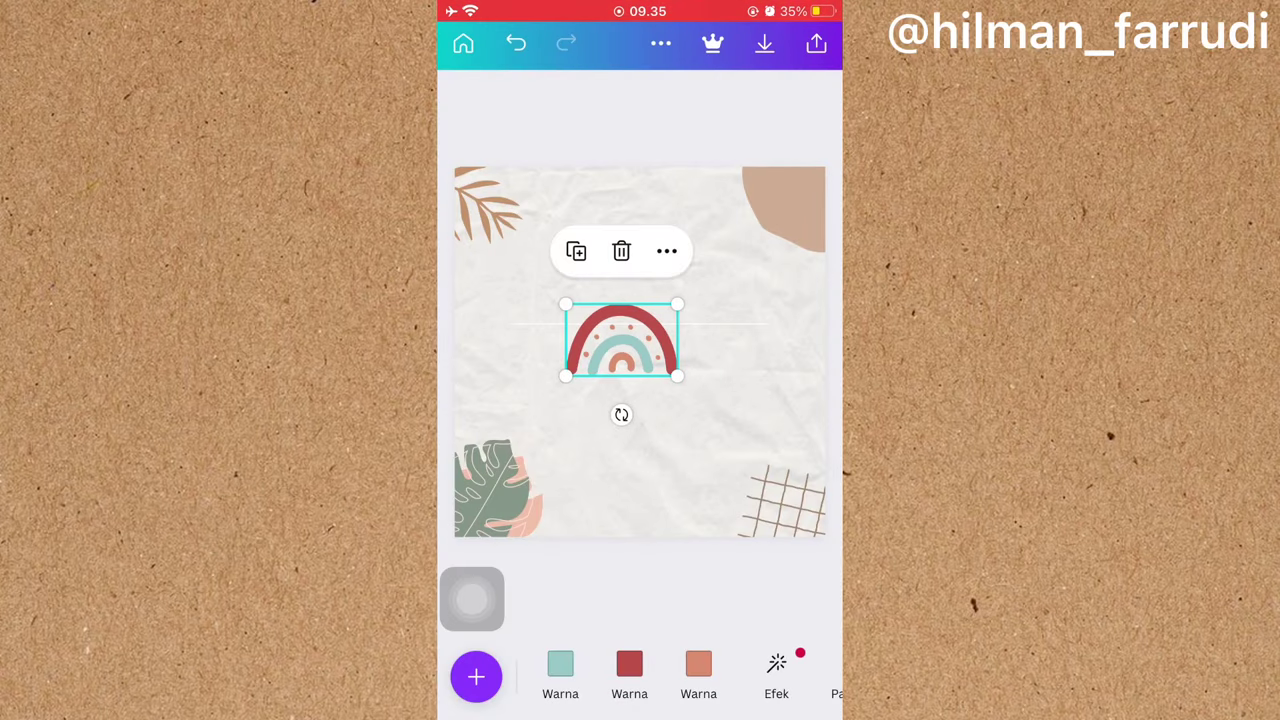
{"action": "left_click_drag", "start_coordinate": [621, 340], "coordinate": [771, 500]}
{"action": "left_click", "coordinate": [640, 600]}
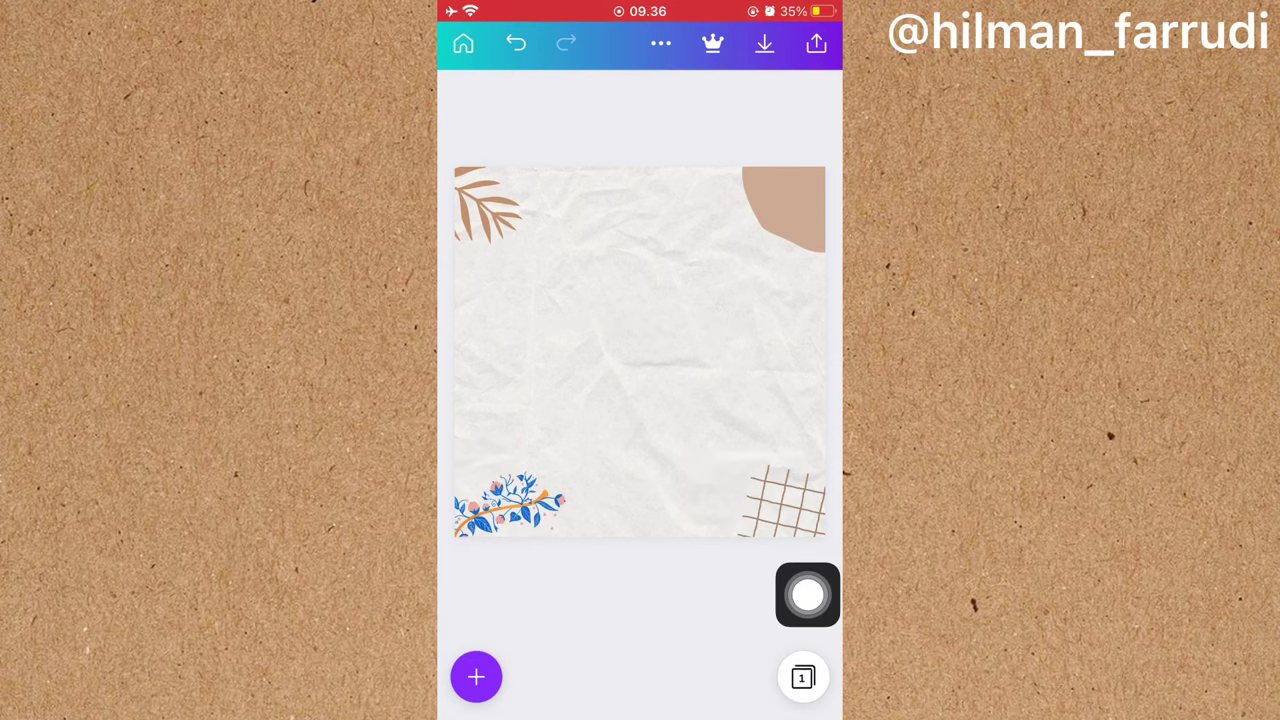
Step: Upload the group photo from the phone's photo library via Unggahan
{"action": "left_click", "coordinate": [476, 677]}
{"action": "left_click", "coordinate": [748, 680]}
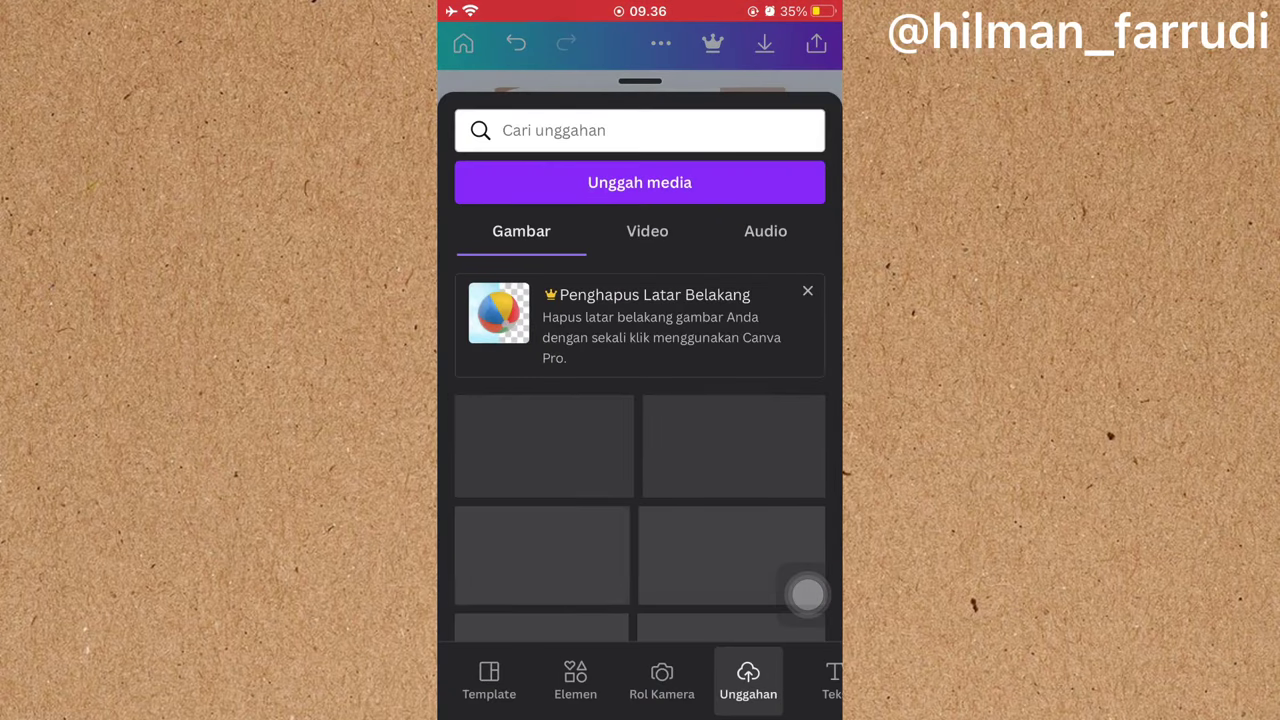
{"action": "left_click", "coordinate": [640, 182]}
{"action": "left_click", "coordinate": [600, 223]}
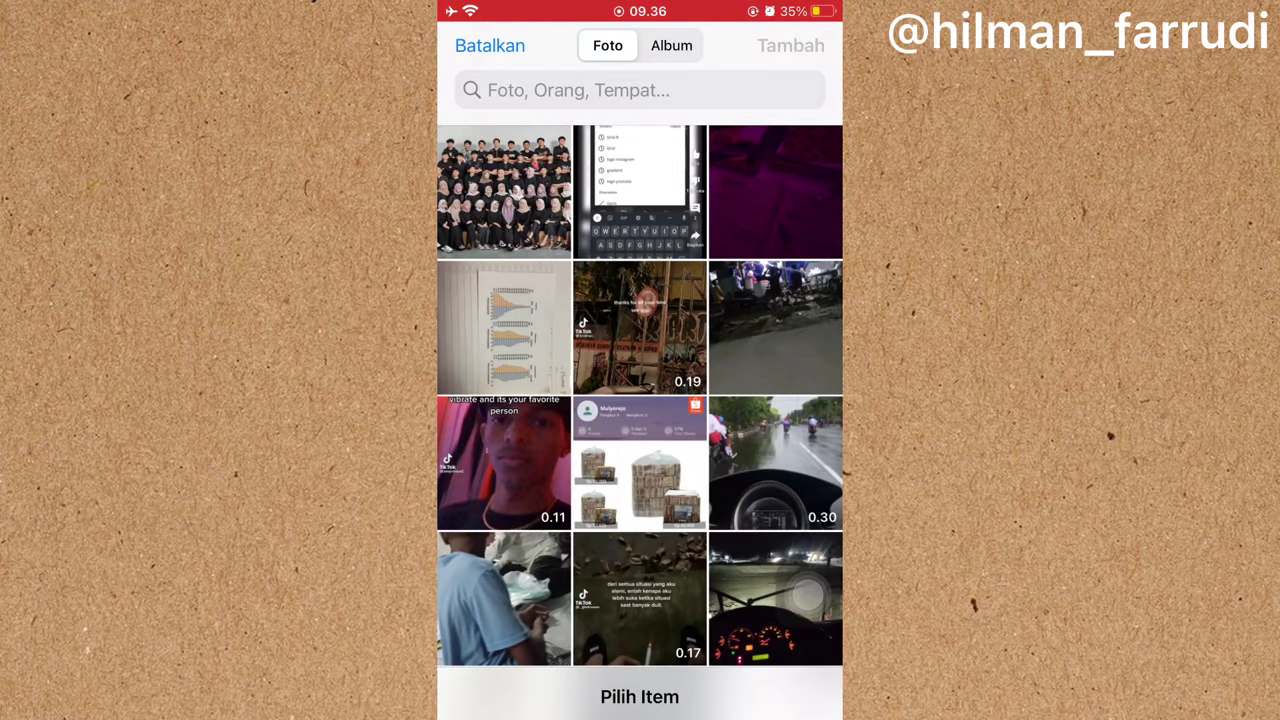
{"action": "left_click", "coordinate": [504, 191]}
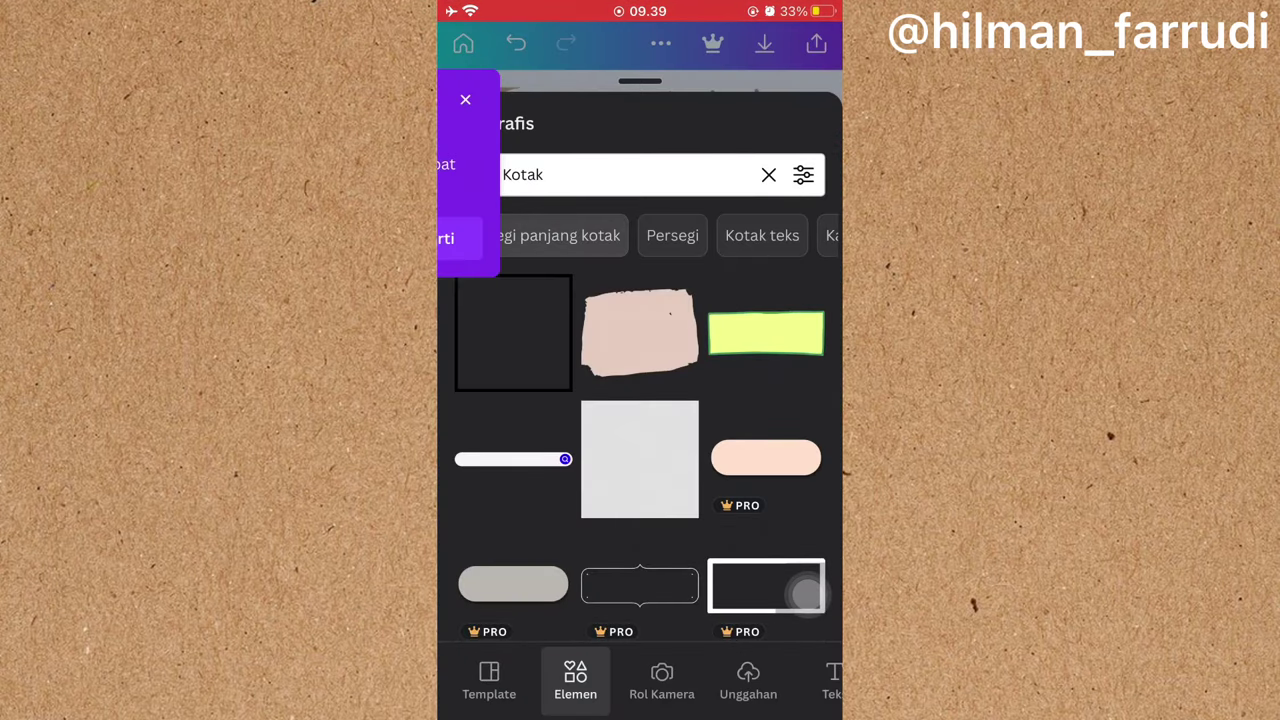
Step: Add a browser-window box from the 'Kotak' results and place it over the photo
{"action": "scroll", "coordinate": [640, 420], "scroll_direction": "down", "scroll_amount": 3}
{"action": "scroll", "coordinate": [640, 420], "scroll_direction": "down", "scroll_amount": 5}
{"action": "left_click", "coordinate": [766, 340]}
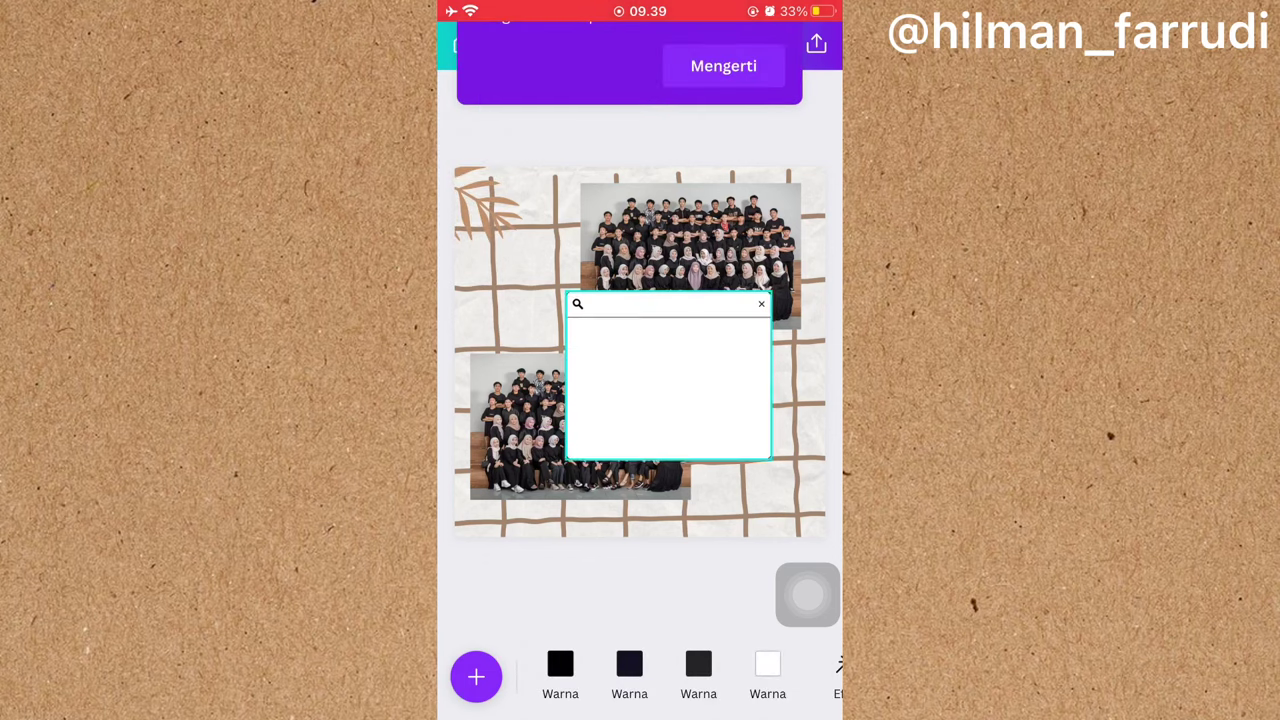
{"action": "mouse_move", "coordinate": [666, 374]}
{"action": "left_mouse_down"}
{"action": "mouse_move", "coordinate": [581, 428]}
{"action": "mouse_move", "coordinate": [640, 120]}
{"action": "left_mouse_up"}
Step: Add a second browser-window box top-right and send it behind the photo via Posisi
{"action": "left_click", "coordinate": [476, 677]}
{"action": "scroll", "coordinate": [640, 420], "scroll_direction": "down", "scroll_amount": 2}
{"action": "scroll", "coordinate": [640, 420], "scroll_direction": "down", "scroll_amount": 3}
{"action": "scroll", "coordinate": [640, 420], "scroll_direction": "up", "scroll_amount": 4}
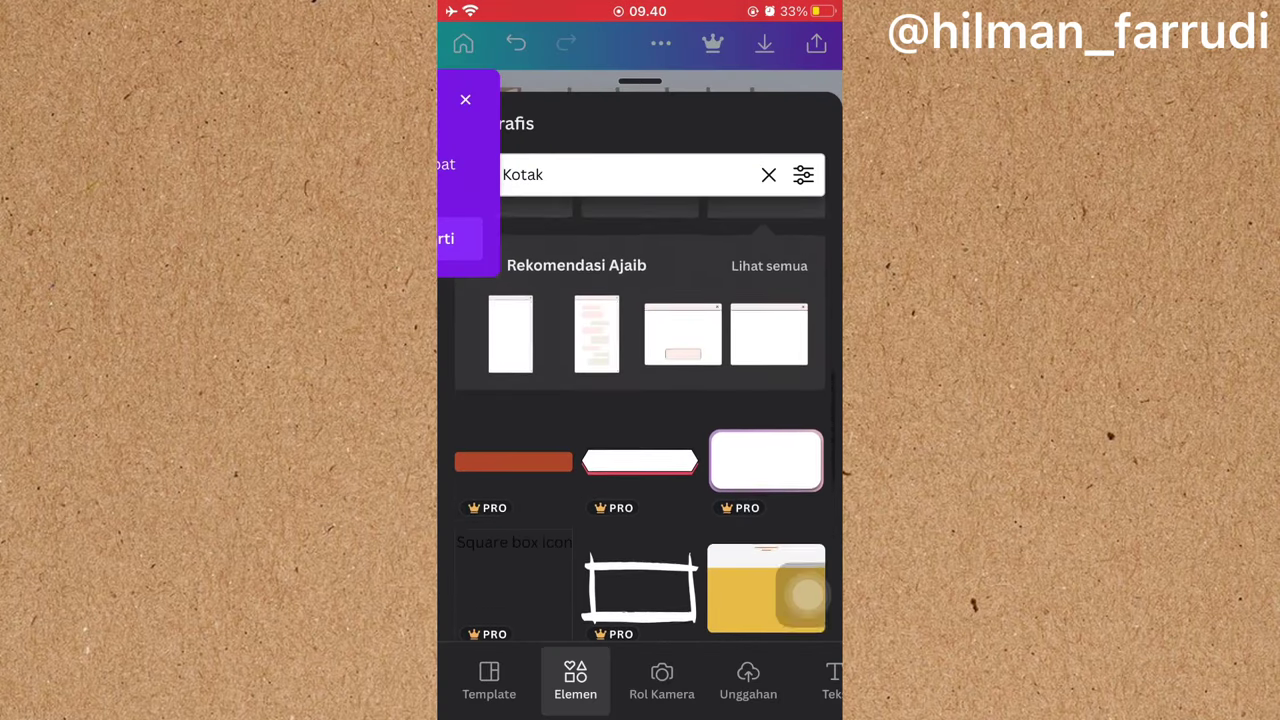
{"action": "scroll", "coordinate": [640, 420], "scroll_direction": "up", "scroll_amount": 3}
{"action": "left_click_drag", "start_coordinate": [640, 300], "coordinate": [640, 650]}
{"action": "left_click_drag", "start_coordinate": [640, 352], "coordinate": [732, 252]}
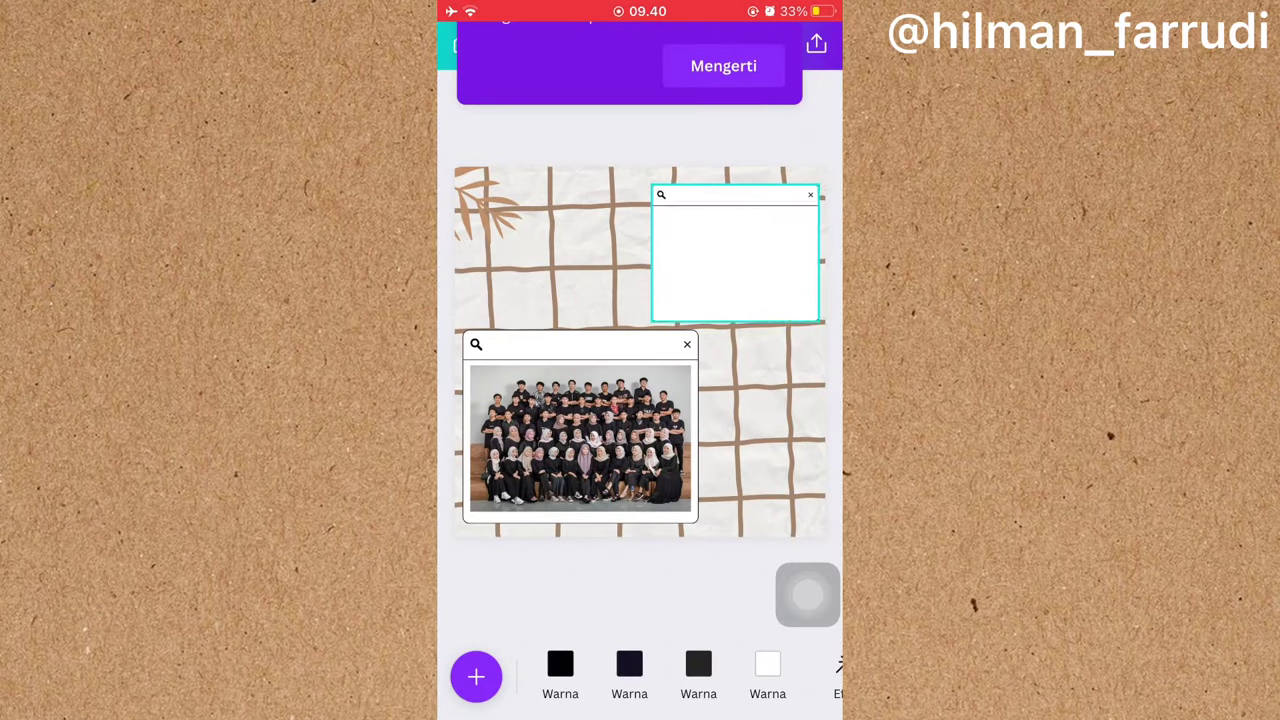
{"action": "left_click", "coordinate": [541, 677]}
{"action": "left_click", "coordinate": [720, 549]}
Step: Enlarge the top-left leaf decoration by dragging its corner handle
{"action": "left_click", "coordinate": [732, 258]}
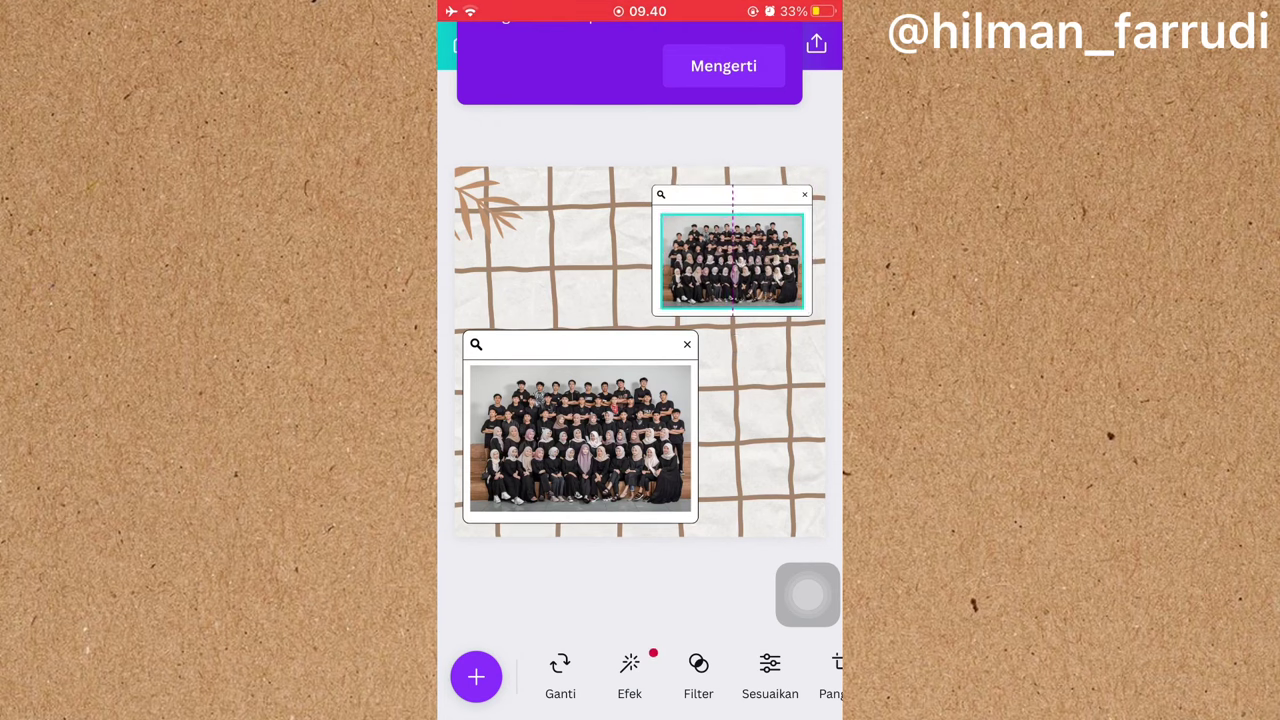
{"action": "left_click", "coordinate": [488, 205]}
{"action": "left_click_drag", "start_coordinate": [522, 244], "coordinate": [640, 316]}
{"action": "left_click", "coordinate": [640, 590]}
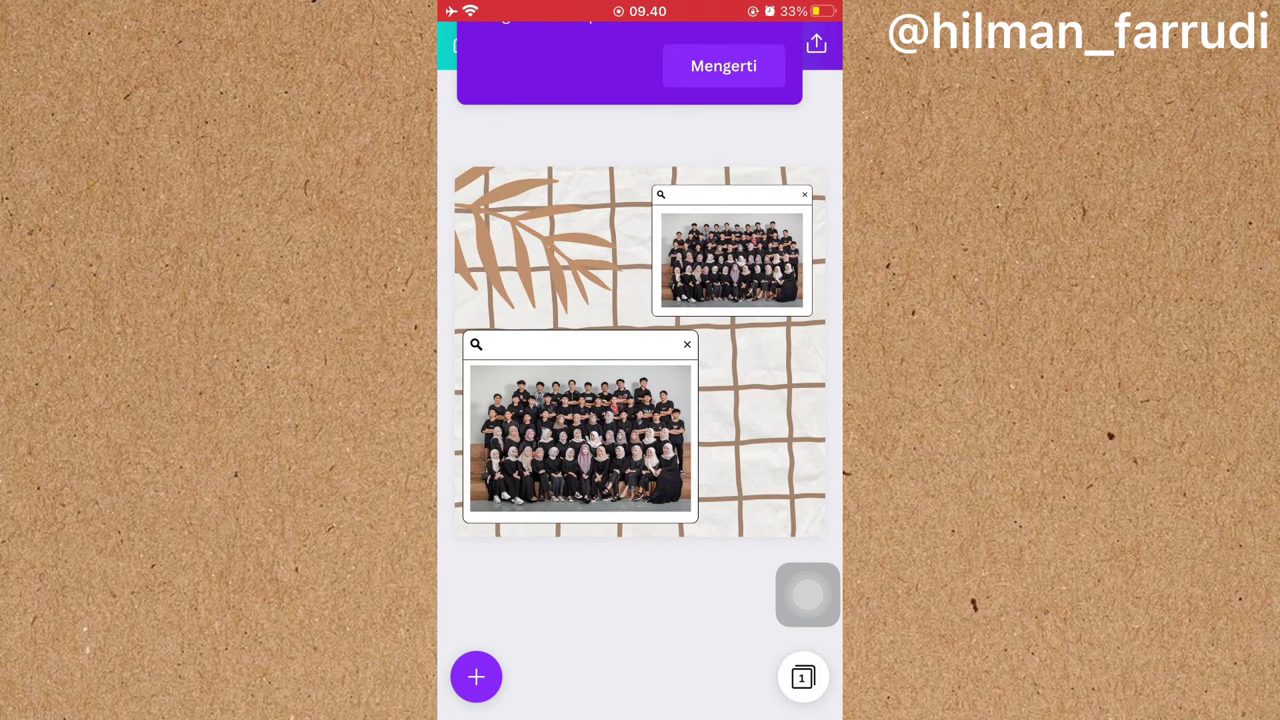
Step: Download the design as an image to the camera roll and close the saved notice
{"action": "left_click", "coordinate": [763, 43]}
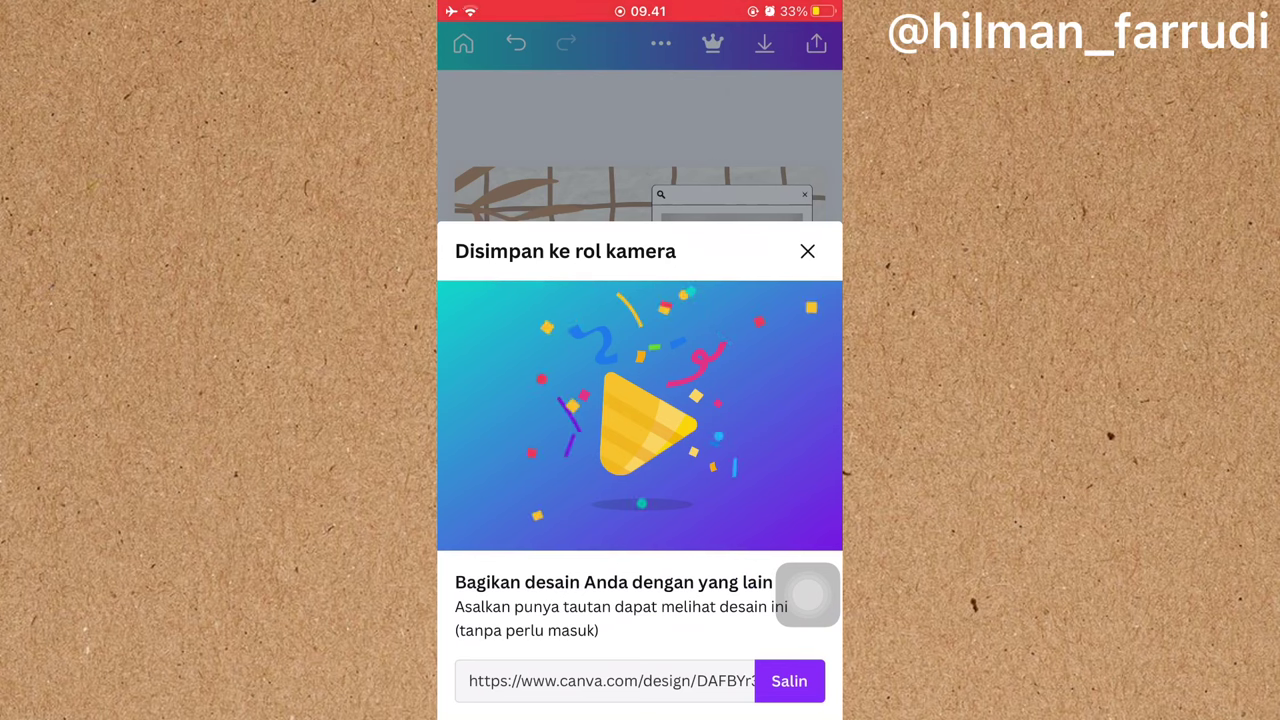
{"action": "left_click", "coordinate": [807, 251]}
Step: Open Grid Post from the home screen and start a new Photo Grids project
{"action": "left_click", "coordinate": [807, 595]}
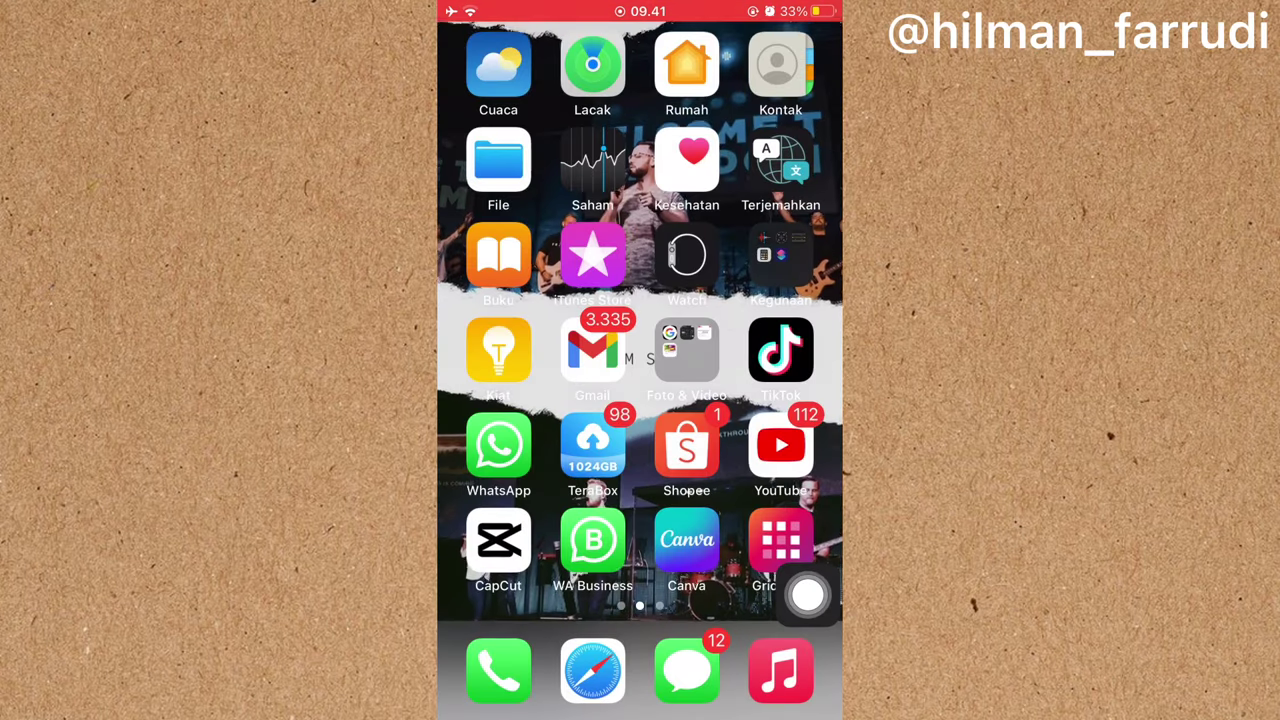
{"action": "left_click", "coordinate": [780, 545]}
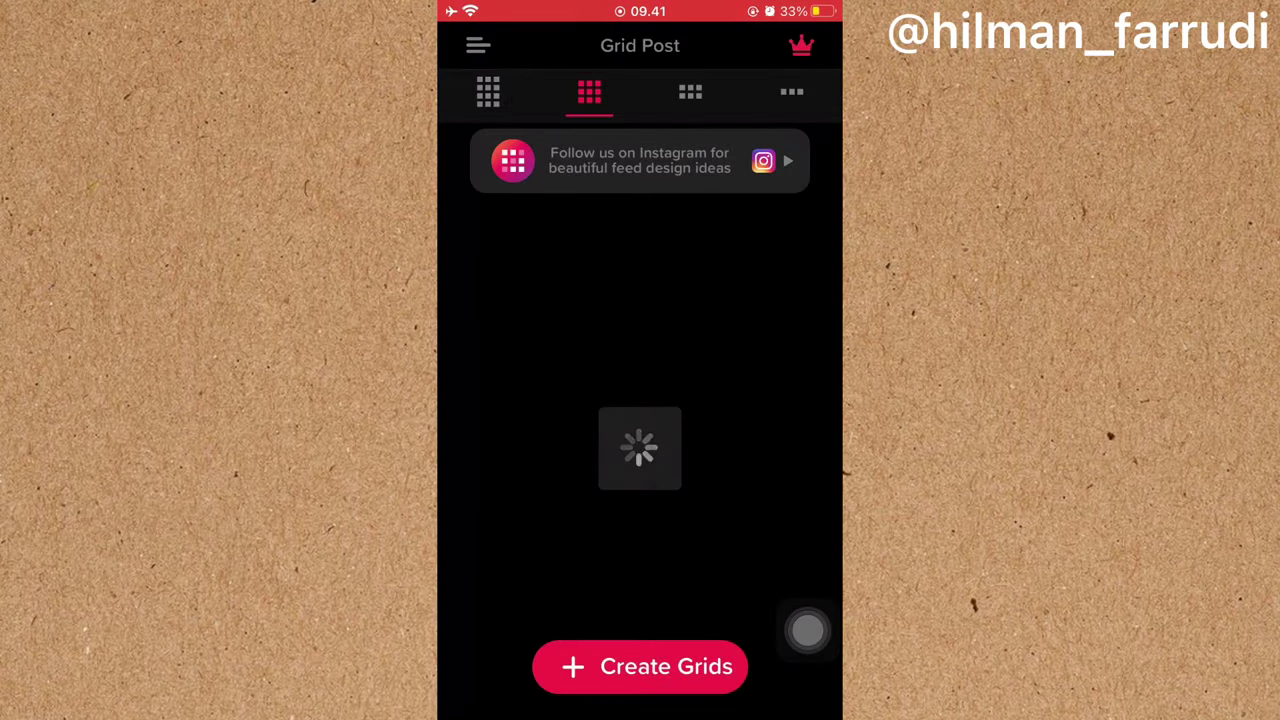
{"action": "left_click", "coordinate": [640, 666]}
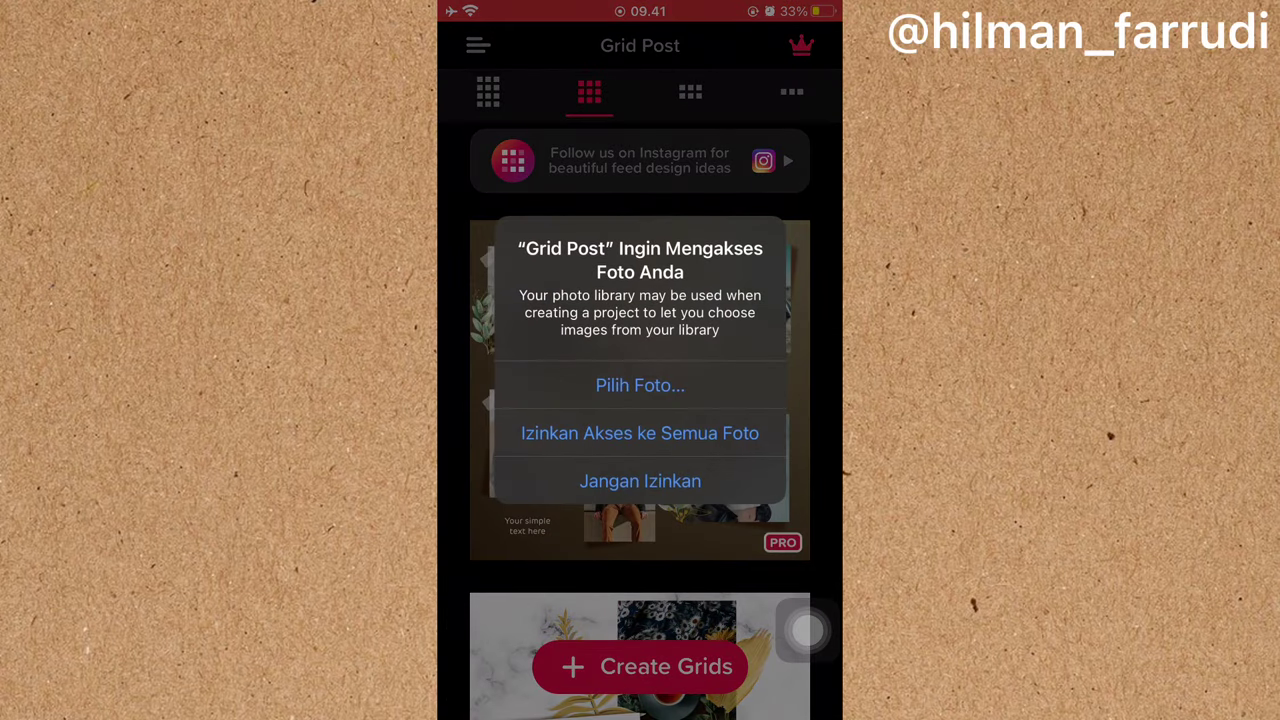
{"action": "left_click", "coordinate": [640, 434]}
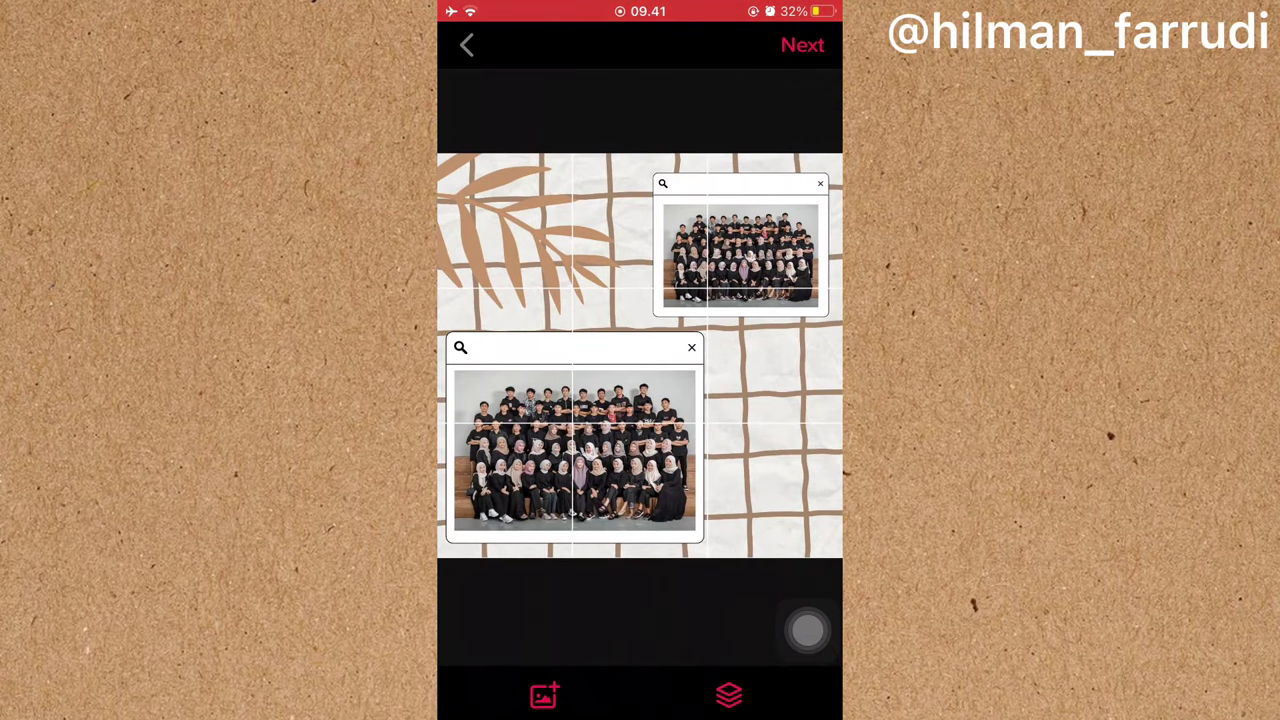
Step: Move on to the grid editor and browse its filters, Overlay, Text and Sticker options
{"action": "left_click", "coordinate": [802, 45]}
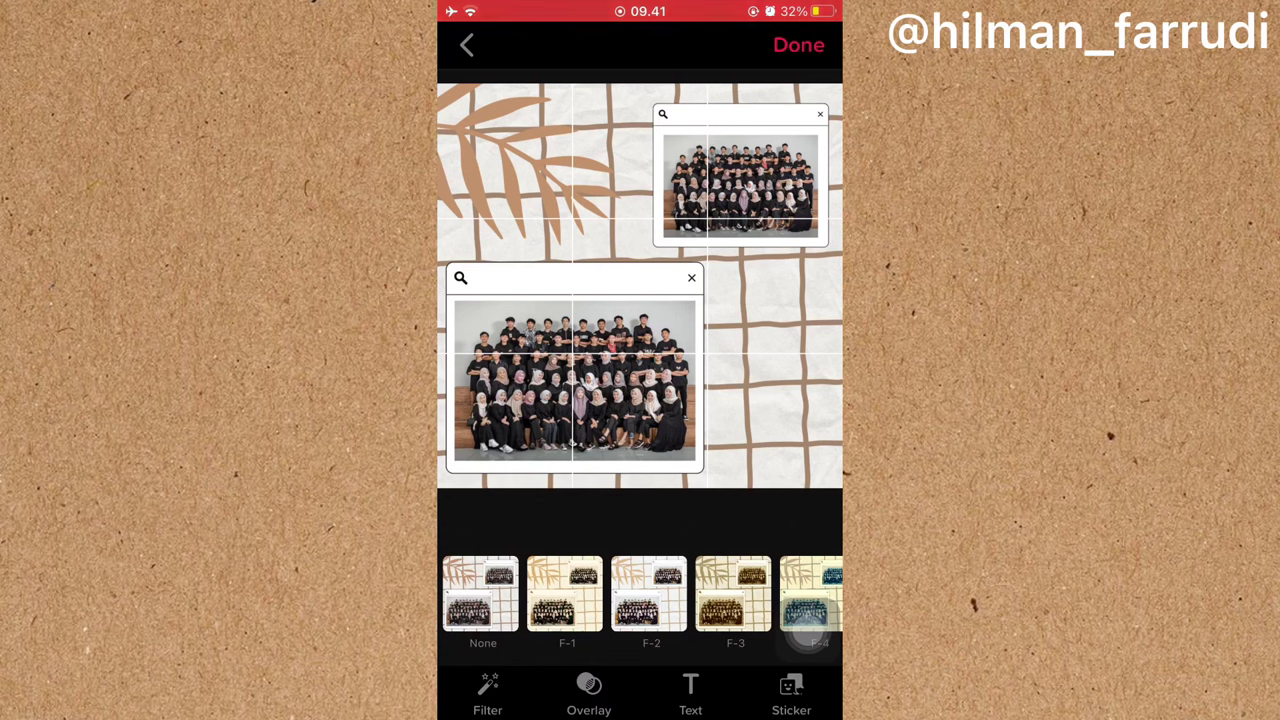
{"action": "left_click", "coordinate": [808, 615]}
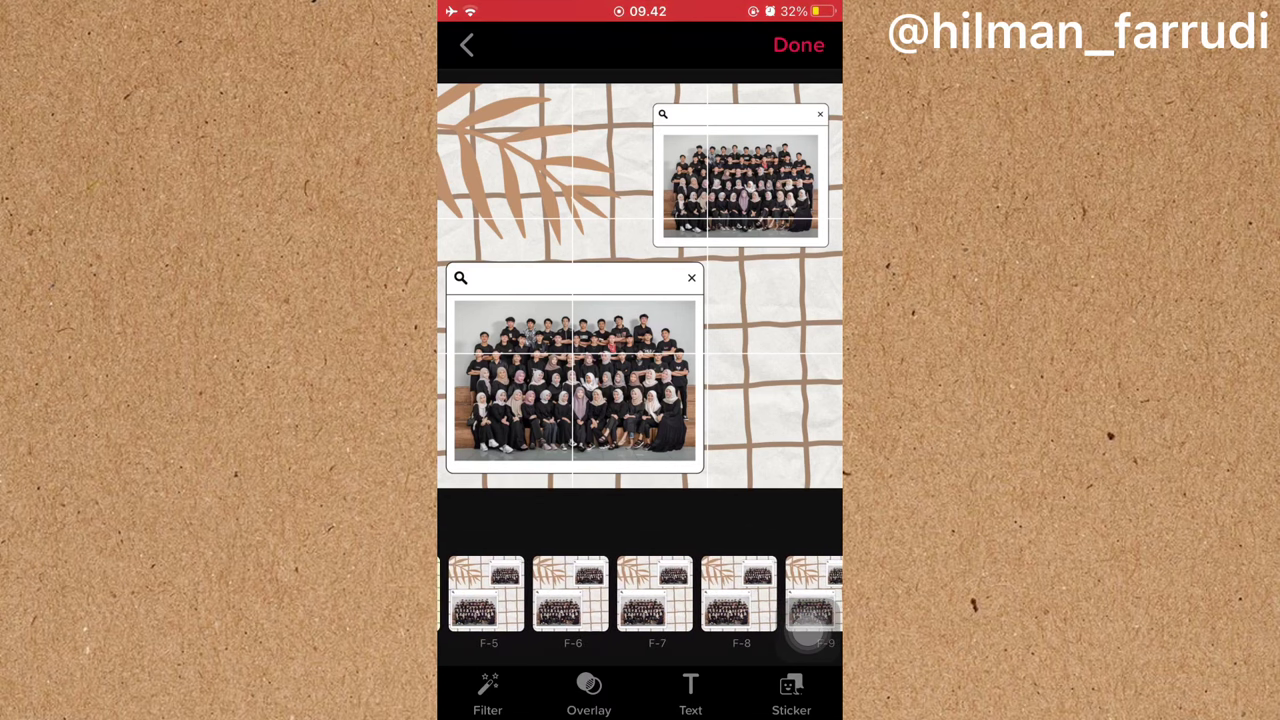
{"action": "scroll", "coordinate": [640, 595], "scroll_direction": "left", "scroll_amount": 2}
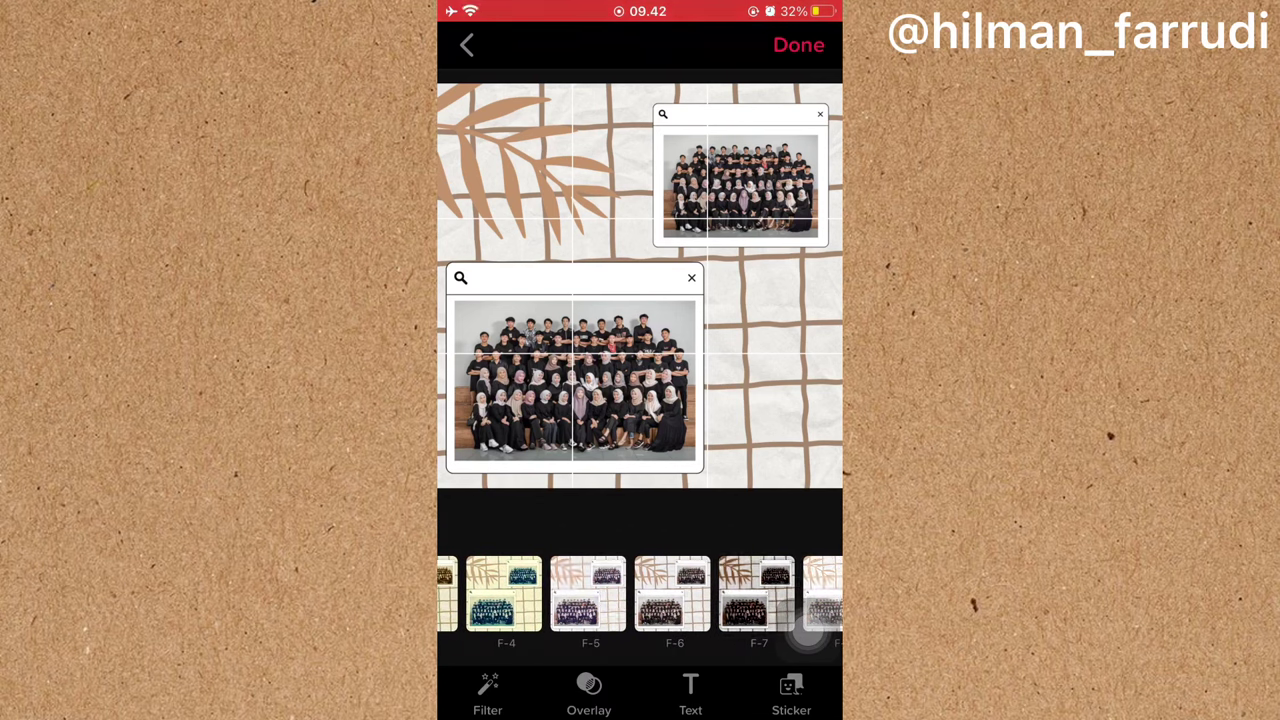
{"action": "left_click", "coordinate": [589, 690]}
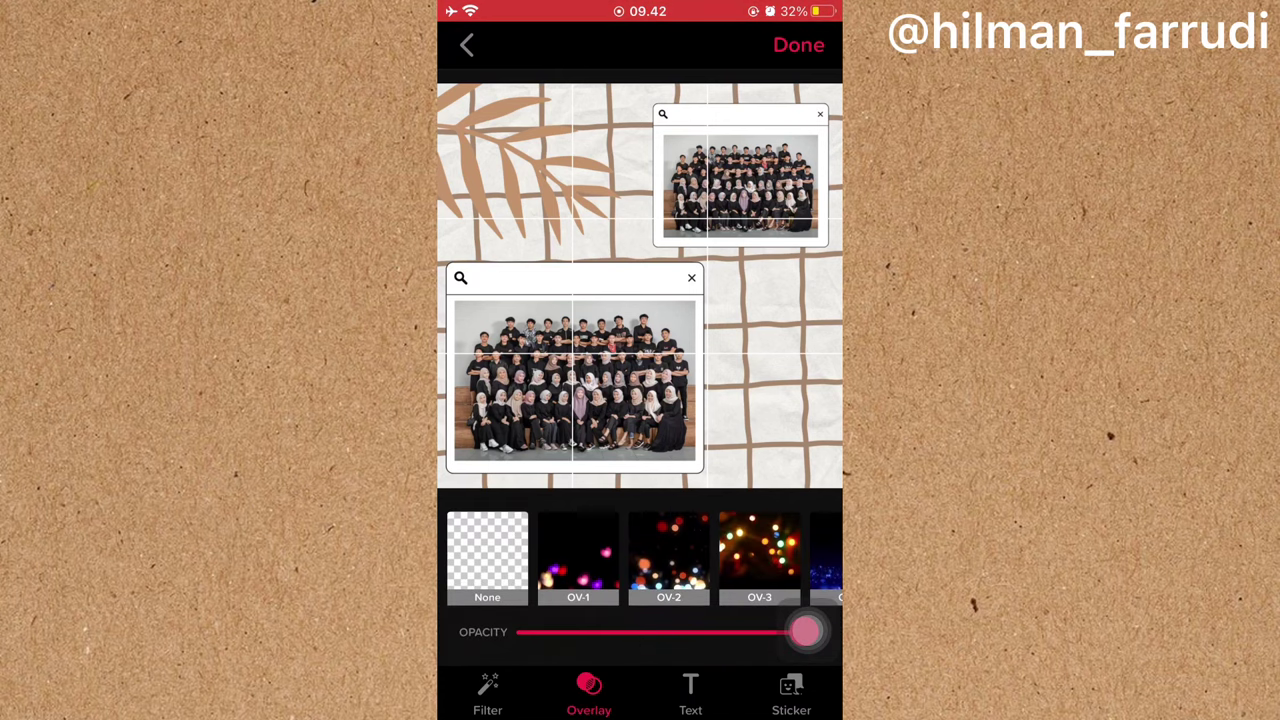
{"action": "left_click", "coordinate": [690, 690]}
{"action": "left_click", "coordinate": [791, 690]}
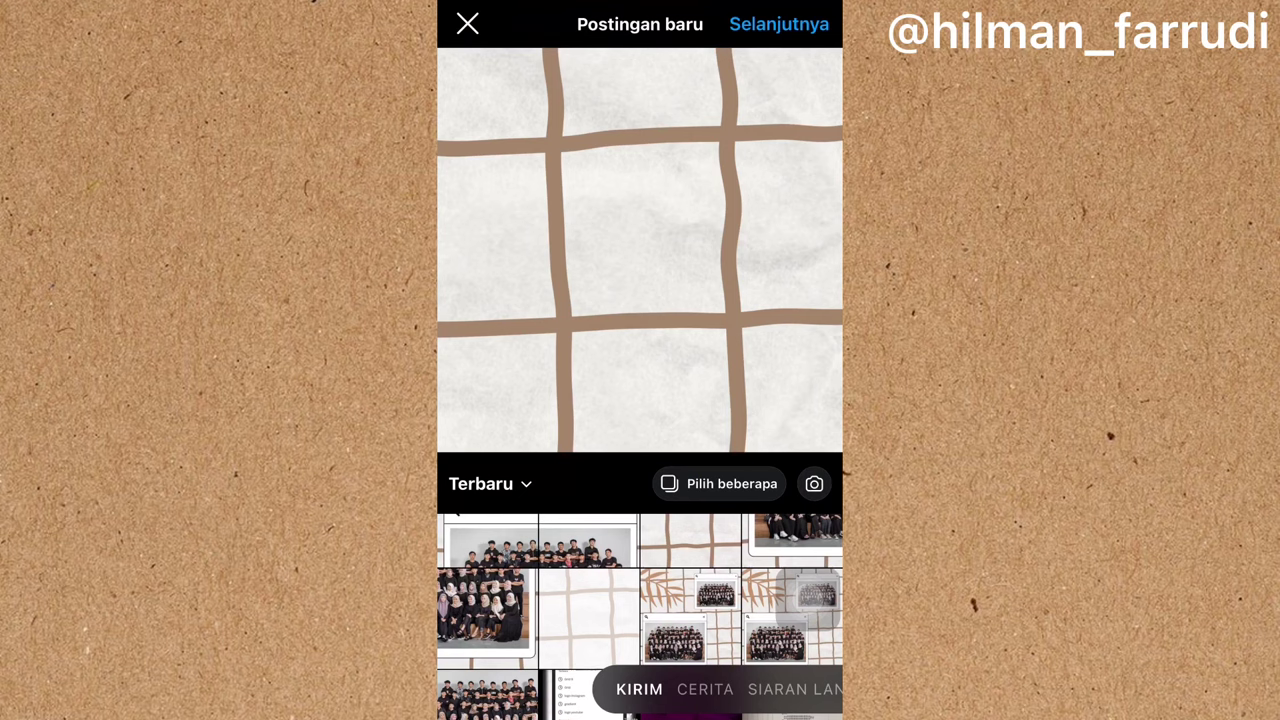
Step: Post the plain grid-paper tile, dismissing the reminder pop-up before sharing
{"action": "left_click", "coordinate": [779, 24]}
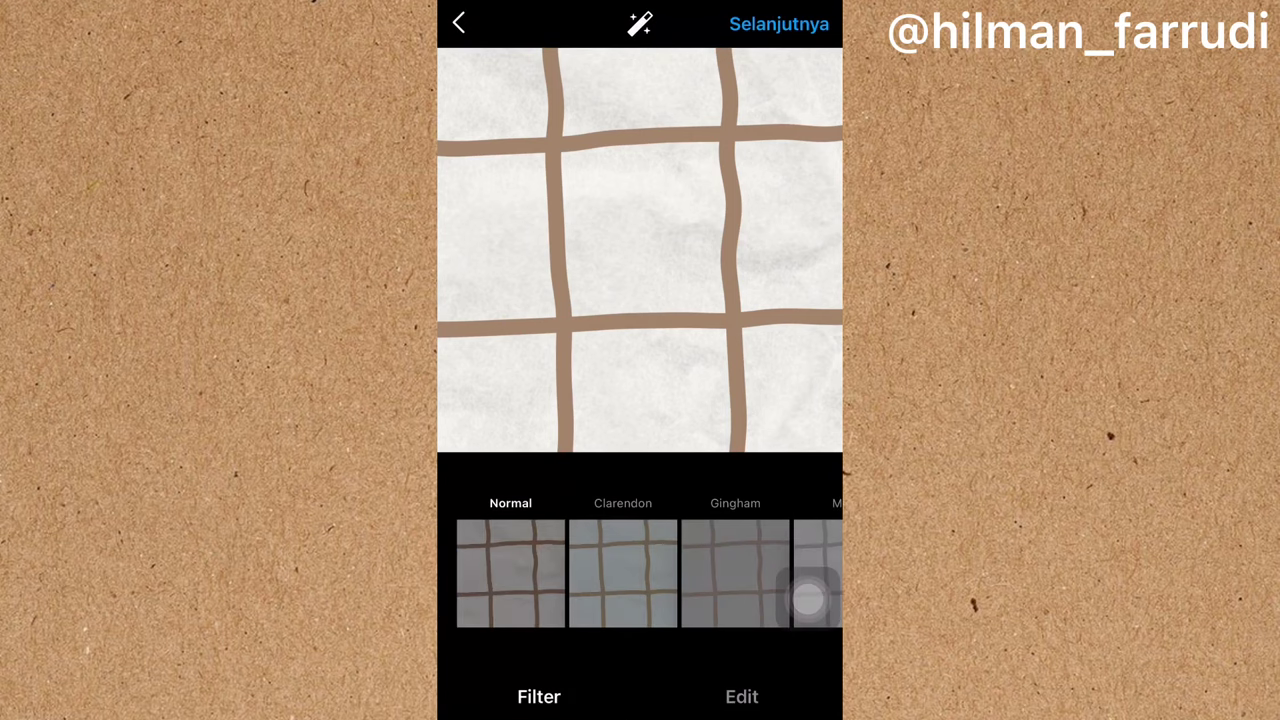
{"action": "left_click", "coordinate": [779, 24]}
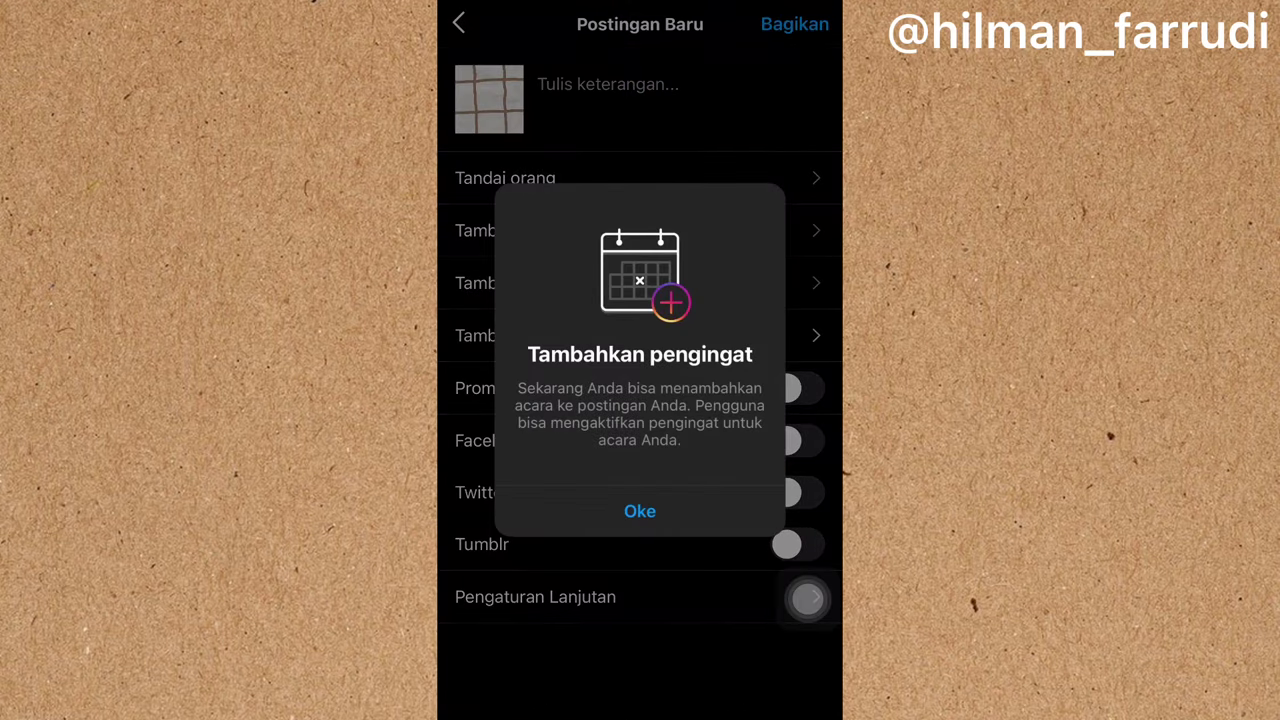
{"action": "left_click", "coordinate": [640, 511]}
{"action": "left_click", "coordinate": [795, 24]}
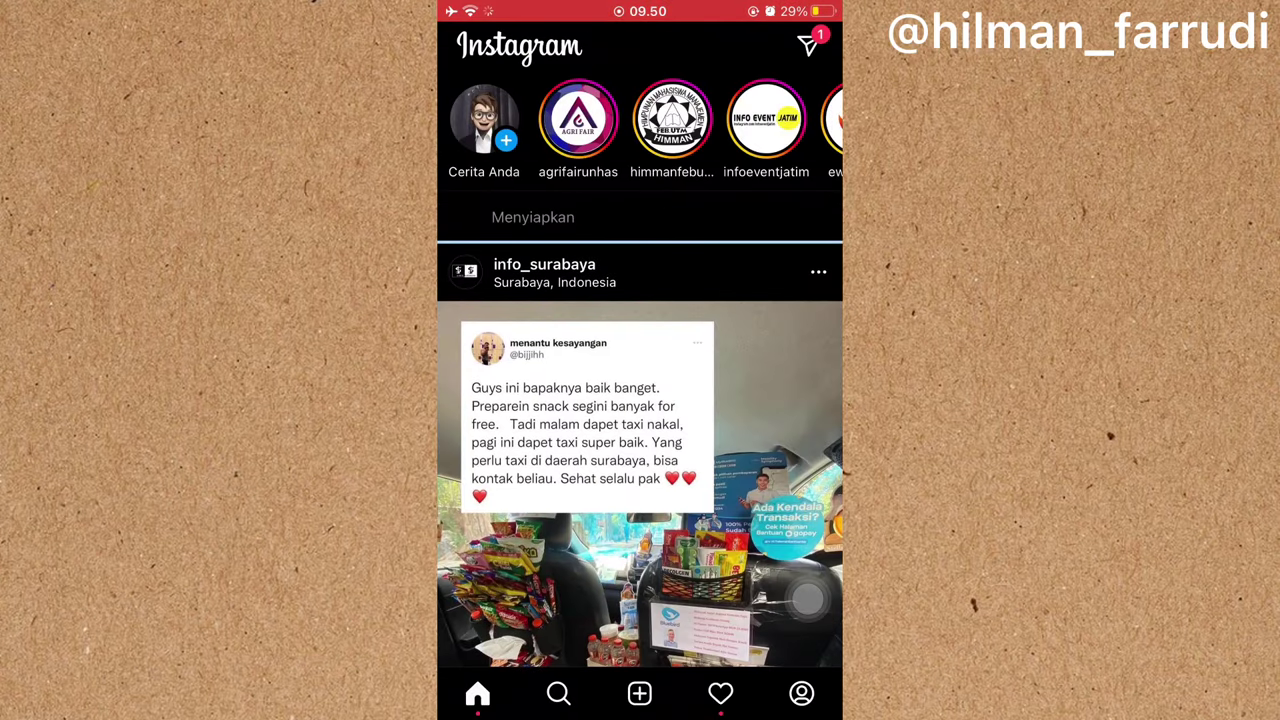
Step: Post the hijab group-photo tile as a new Instagram post
{"action": "left_click", "coordinate": [640, 693]}
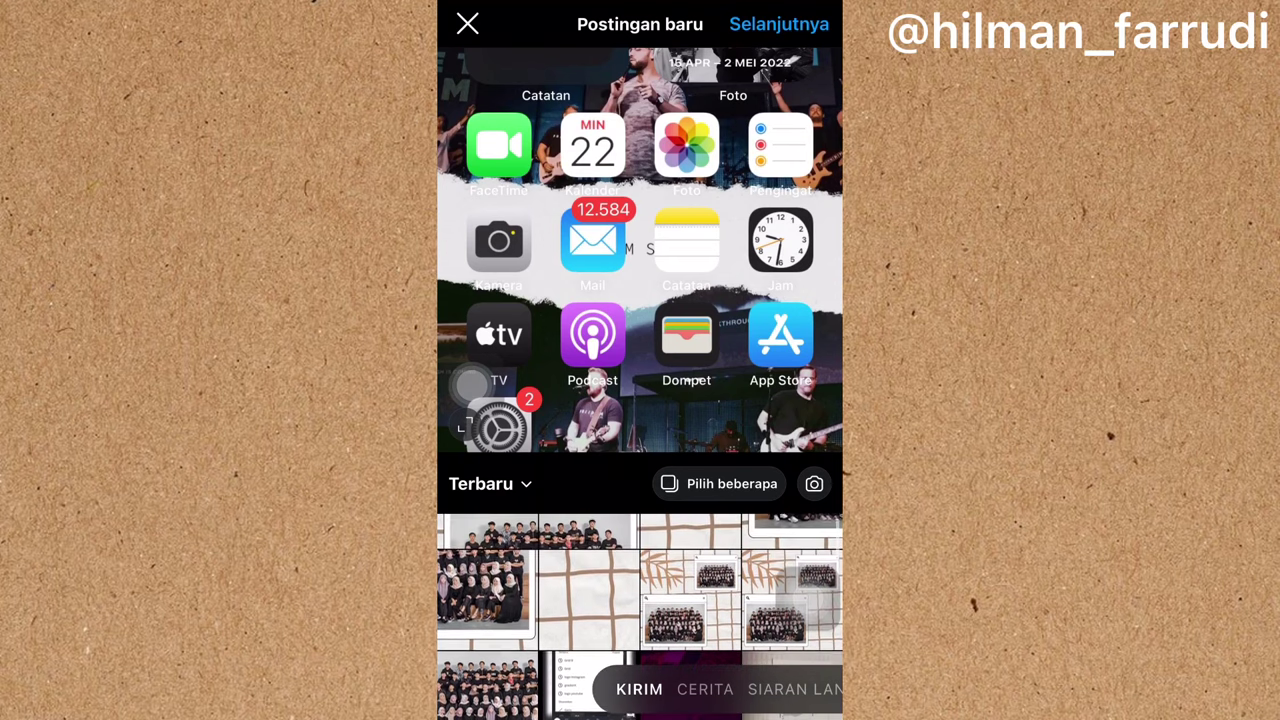
{"action": "left_click", "coordinate": [485, 590]}
{"action": "left_click", "coordinate": [779, 24]}
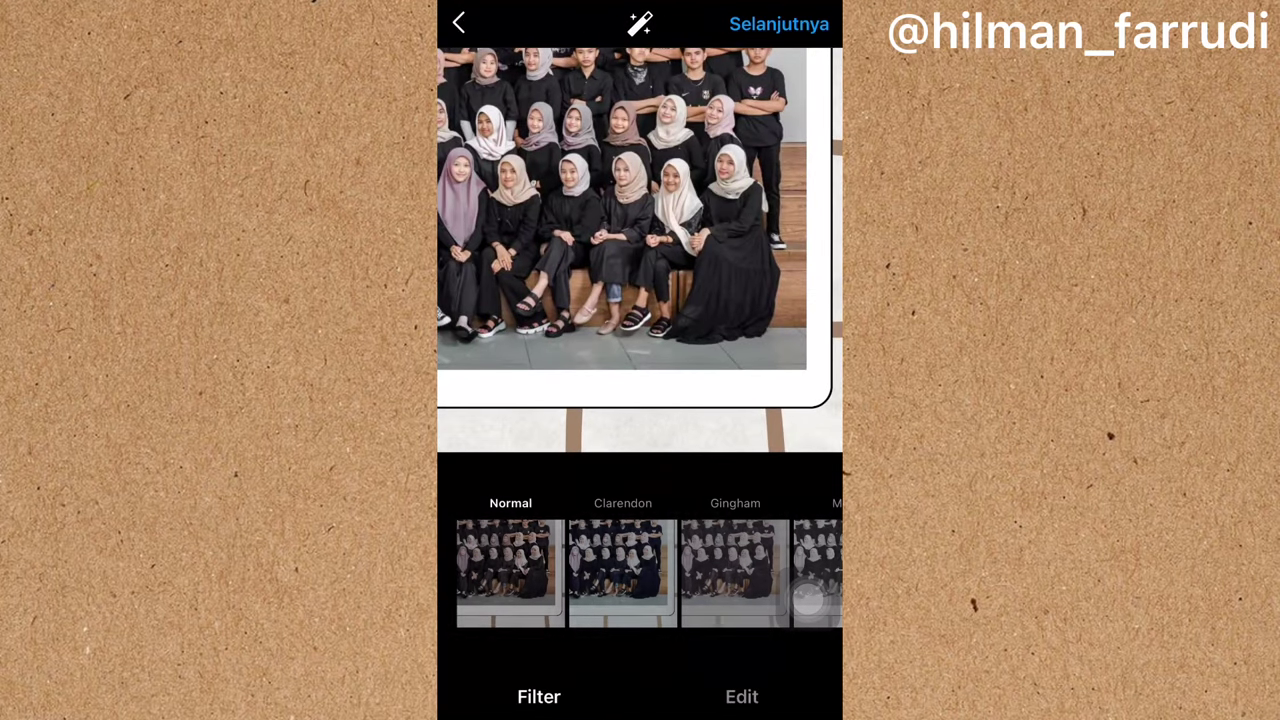
{"action": "left_click", "coordinate": [779, 24]}
{"action": "left_click", "coordinate": [794, 23]}
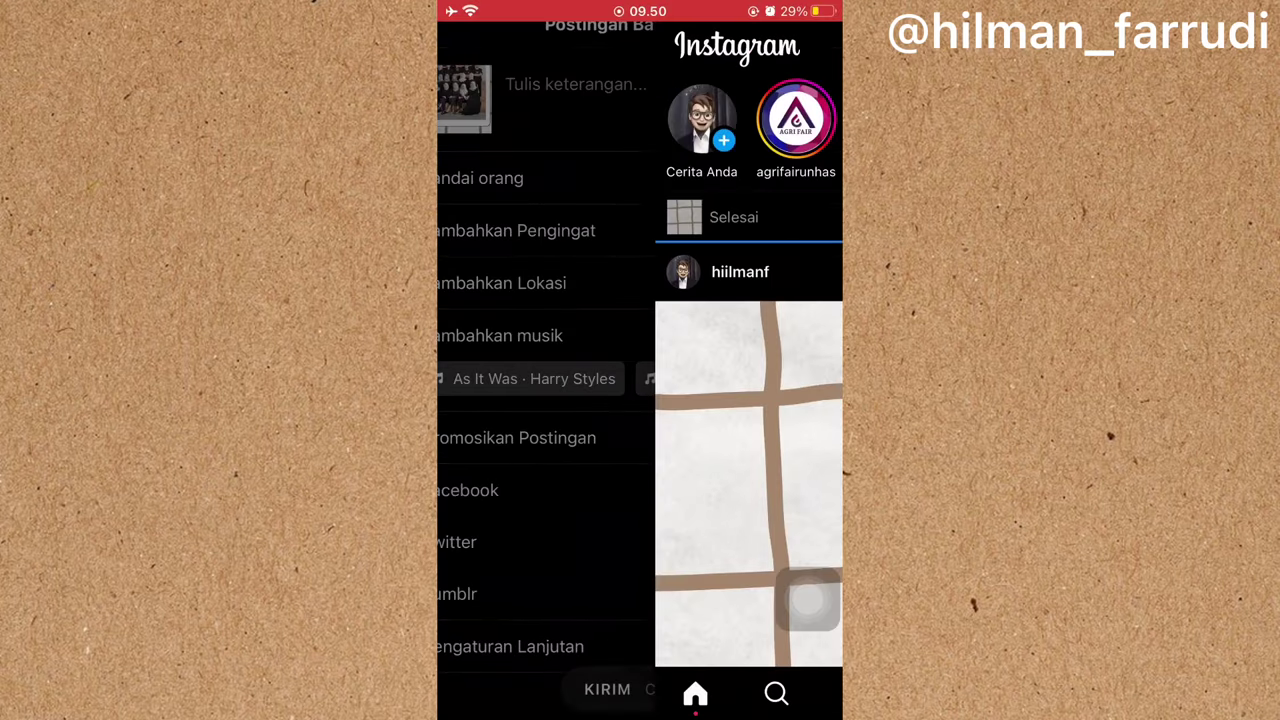
Step: Post the next framed group-photo tile after rechecking the selection in the picker
{"action": "left_click", "coordinate": [646, 691]}
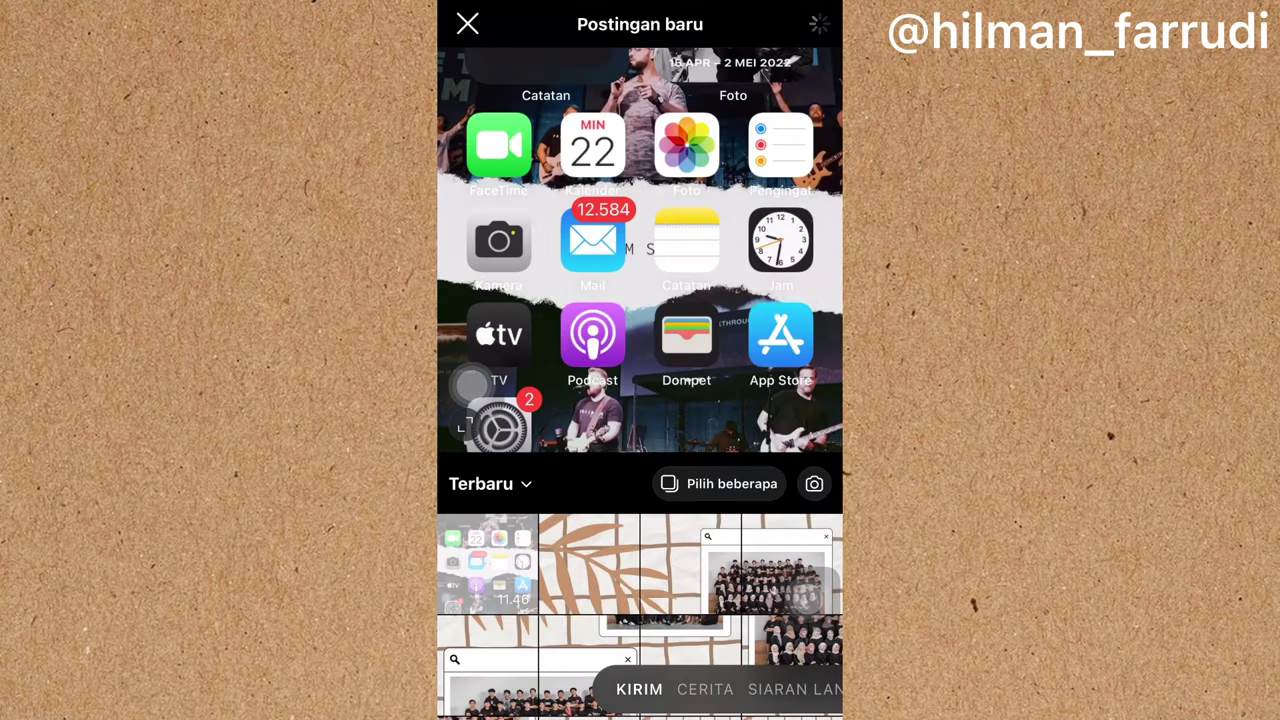
{"action": "left_click_drag", "start_coordinate": [640, 620], "coordinate": [640, 420]}
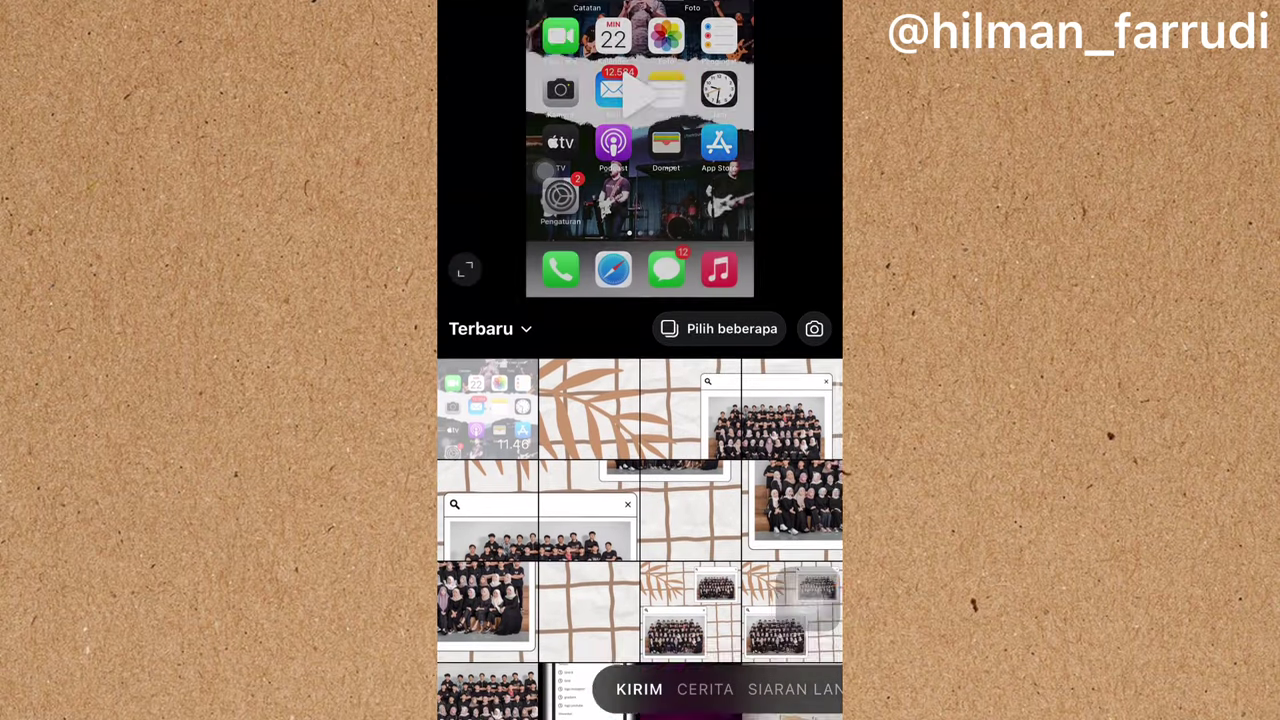
{"action": "scroll", "coordinate": [640, 400], "scroll_direction": "down", "scroll_amount": 5}
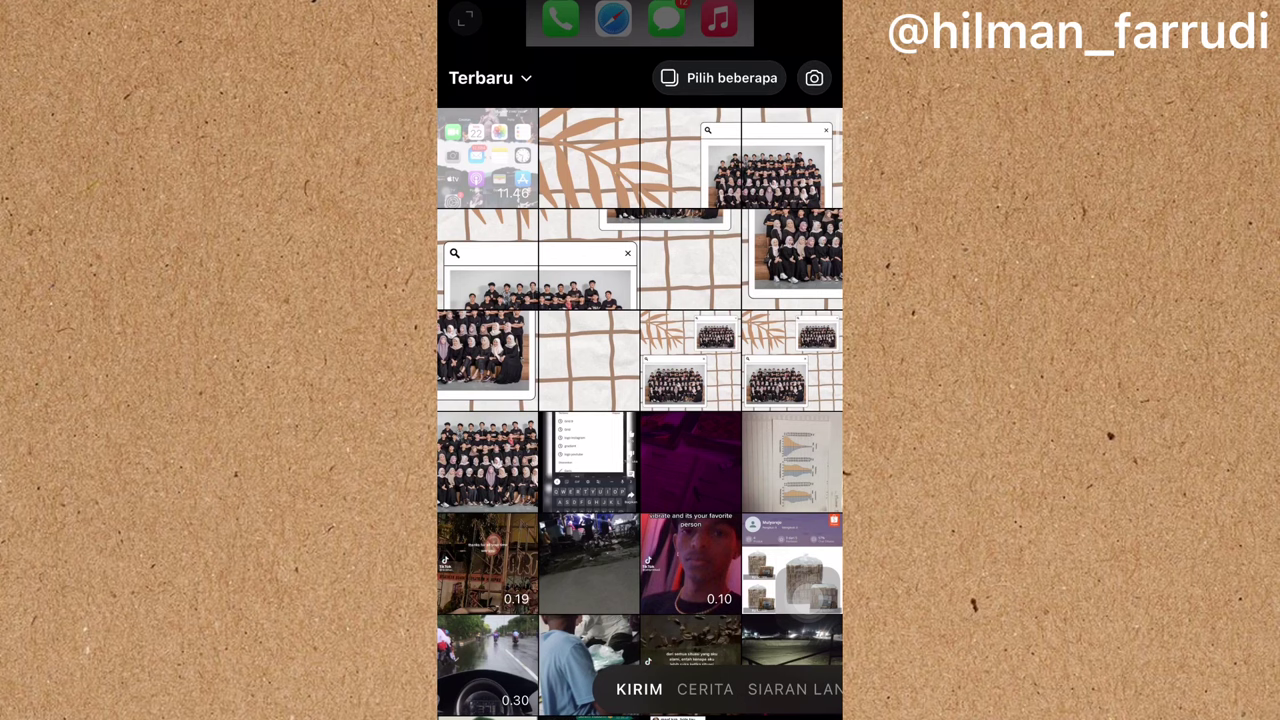
{"action": "left_click", "coordinate": [792, 258]}
{"action": "left_click", "coordinate": [778, 22]}
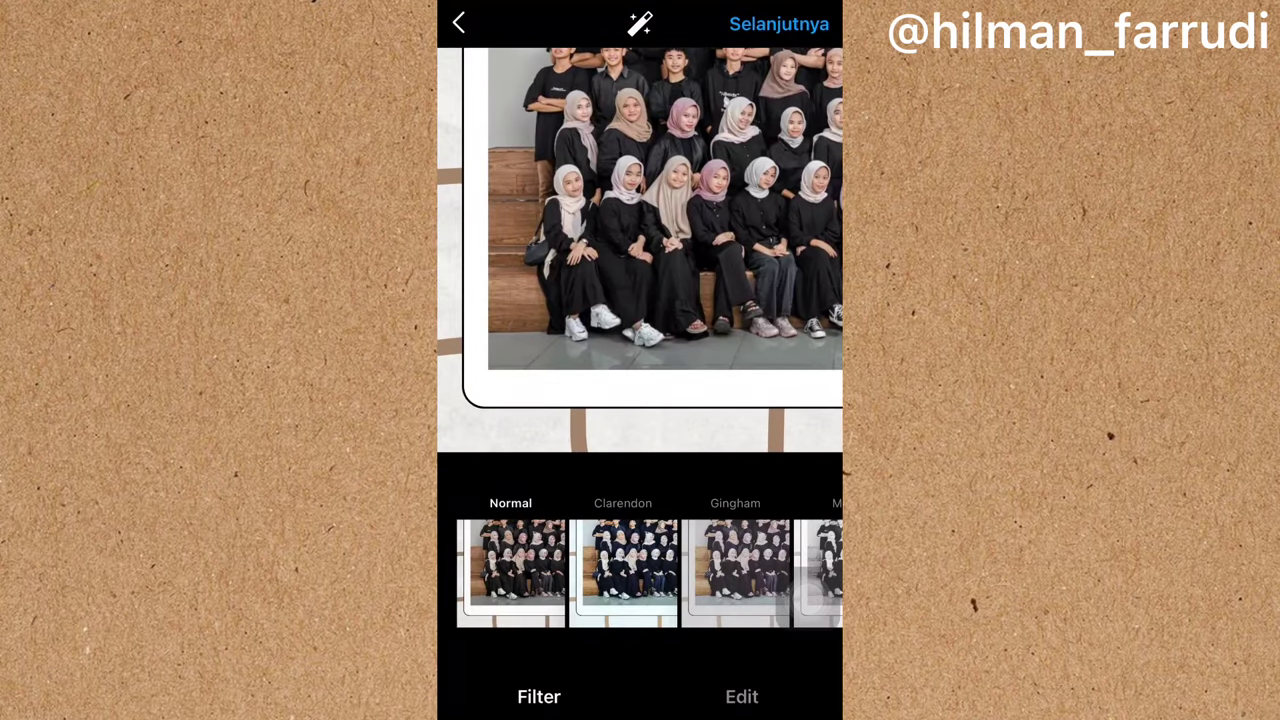
{"action": "left_click", "coordinate": [458, 22]}
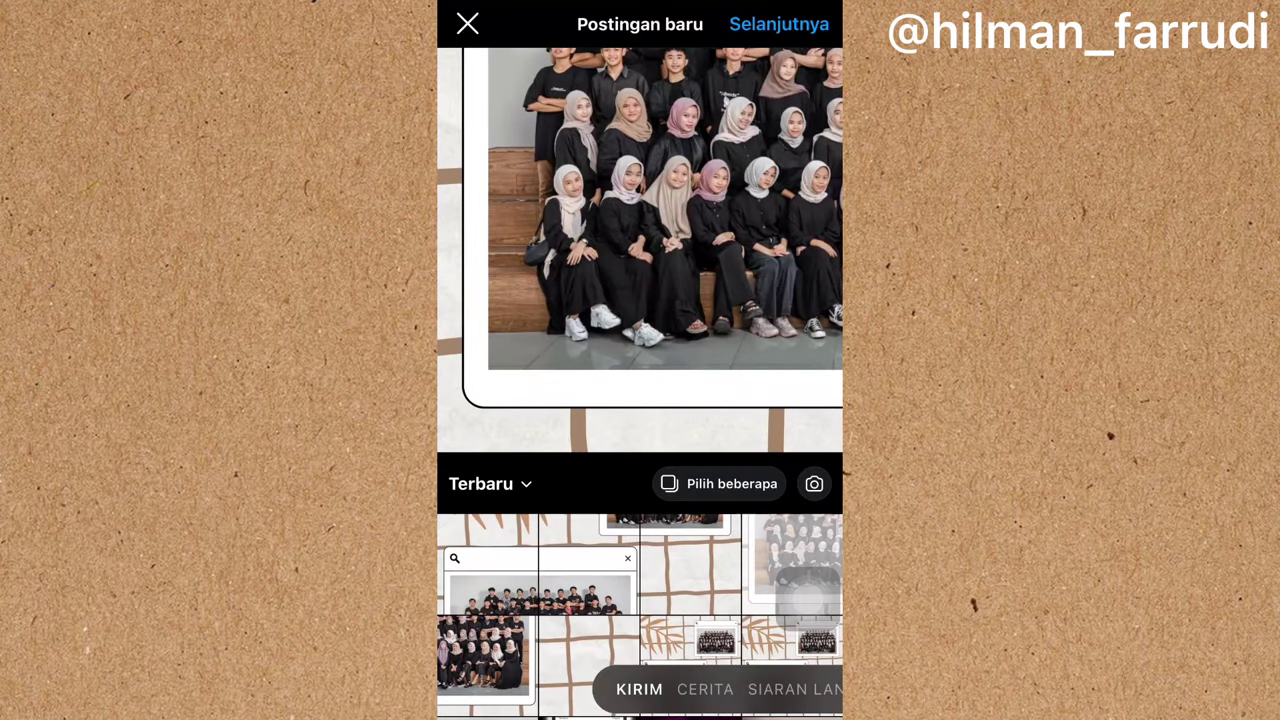
{"action": "scroll", "coordinate": [640, 615], "scroll_direction": "down", "scroll_amount": 2}
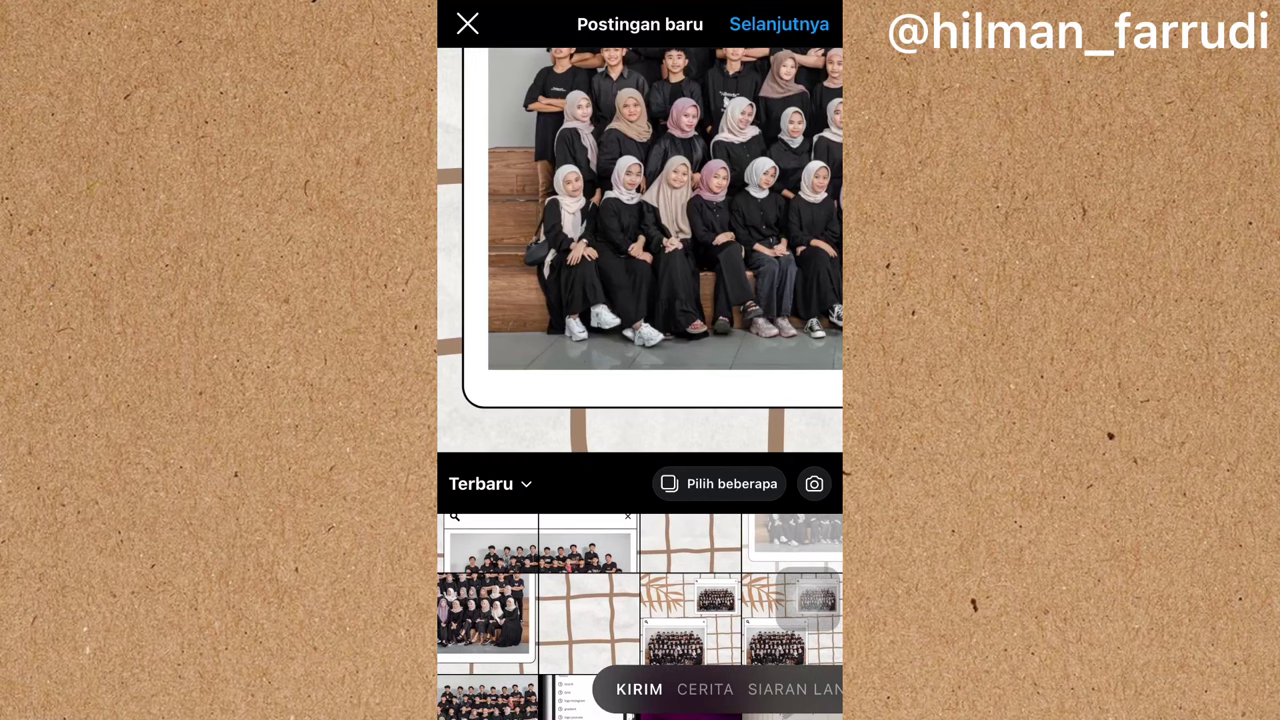
{"action": "left_click", "coordinate": [778, 24]}
{"action": "left_click", "coordinate": [794, 24]}
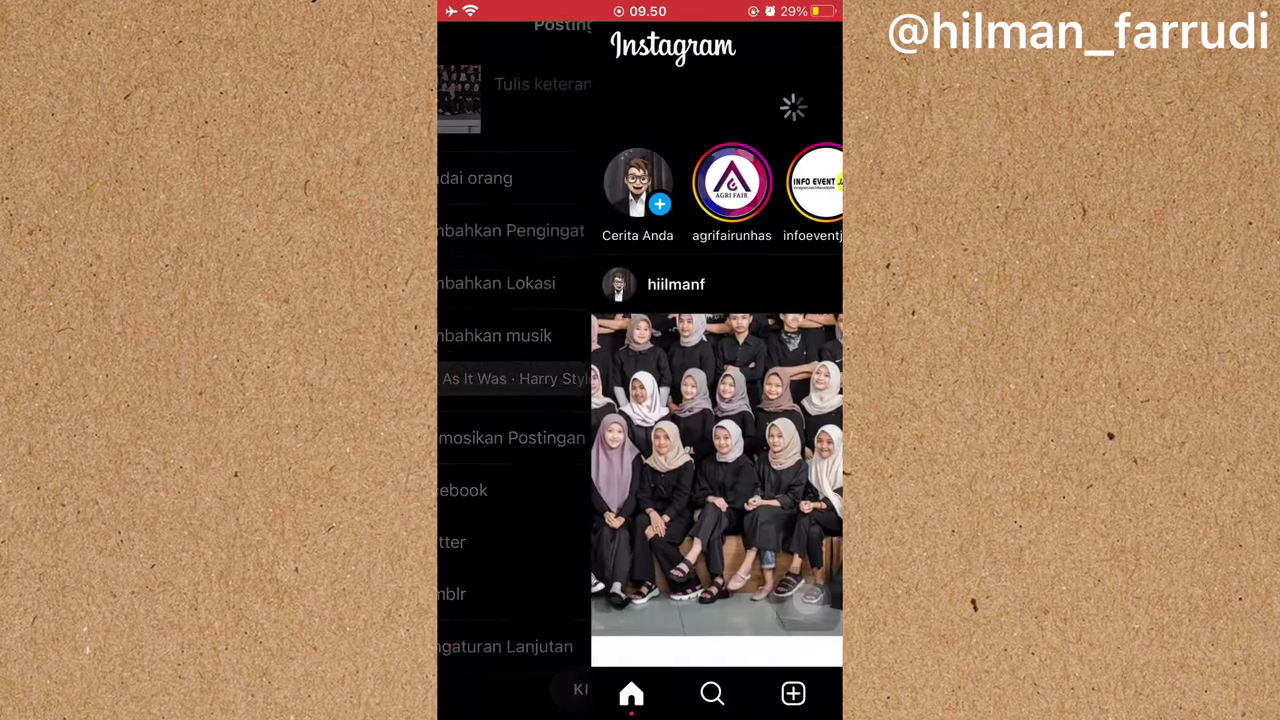
Step: Post the next grid-paper tile from Terbaru
{"action": "left_click", "coordinate": [648, 692]}
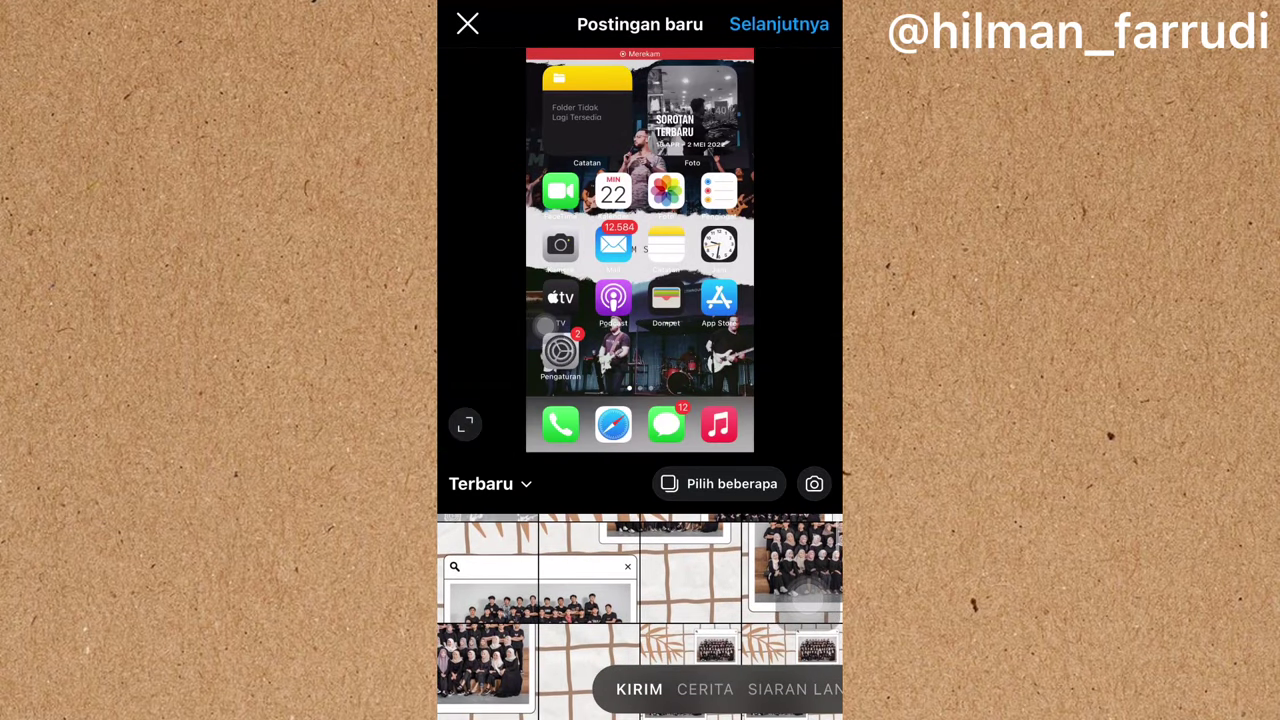
{"action": "left_click", "coordinate": [690, 573]}
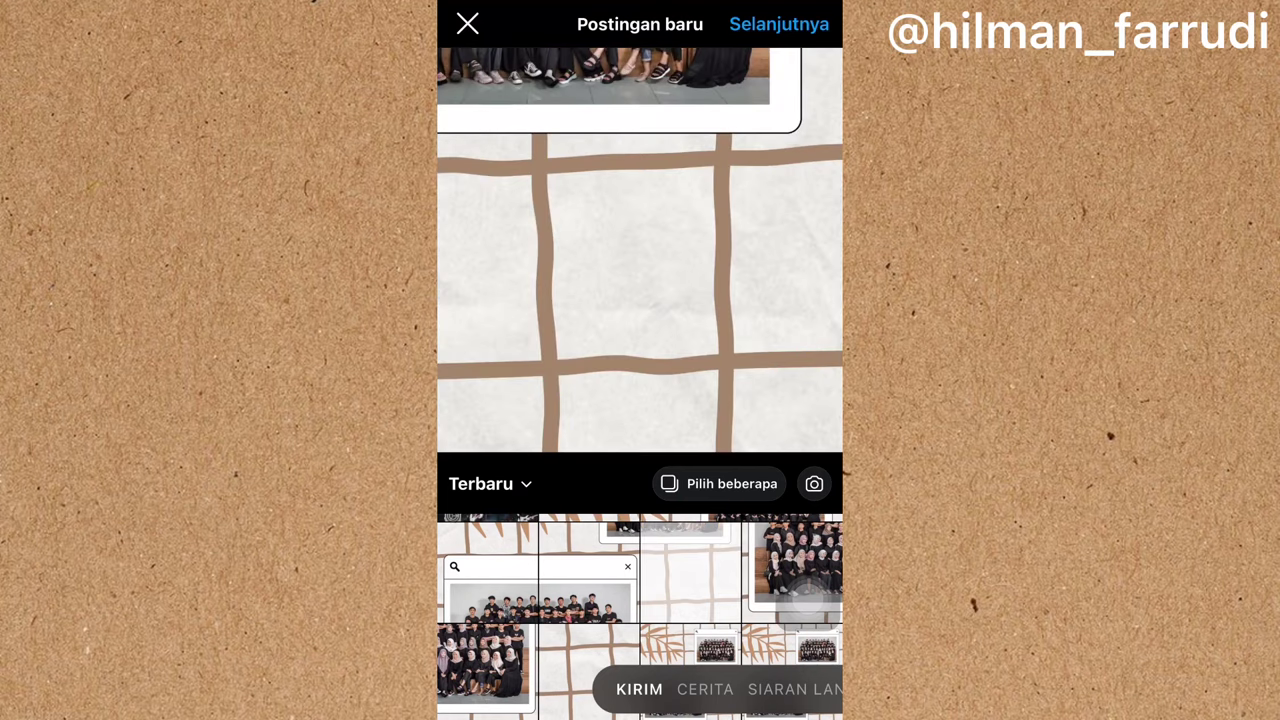
{"action": "left_click", "coordinate": [779, 24]}
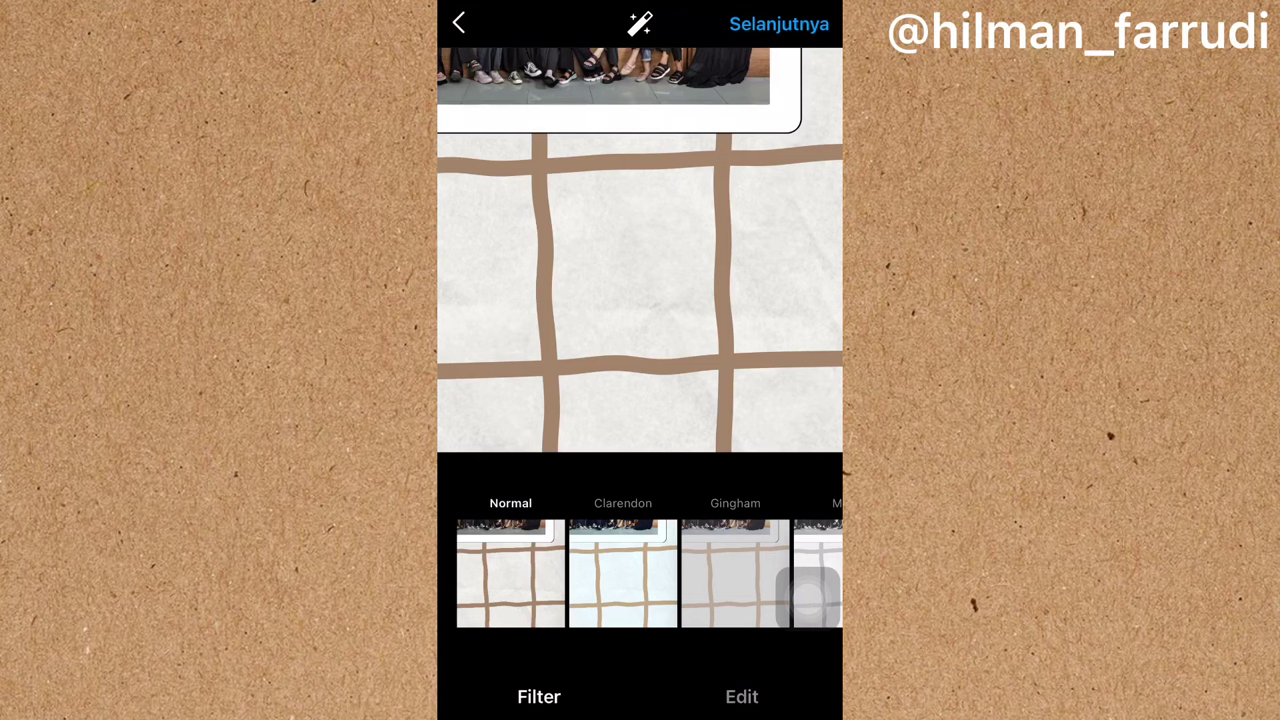
{"action": "left_click", "coordinate": [779, 24]}
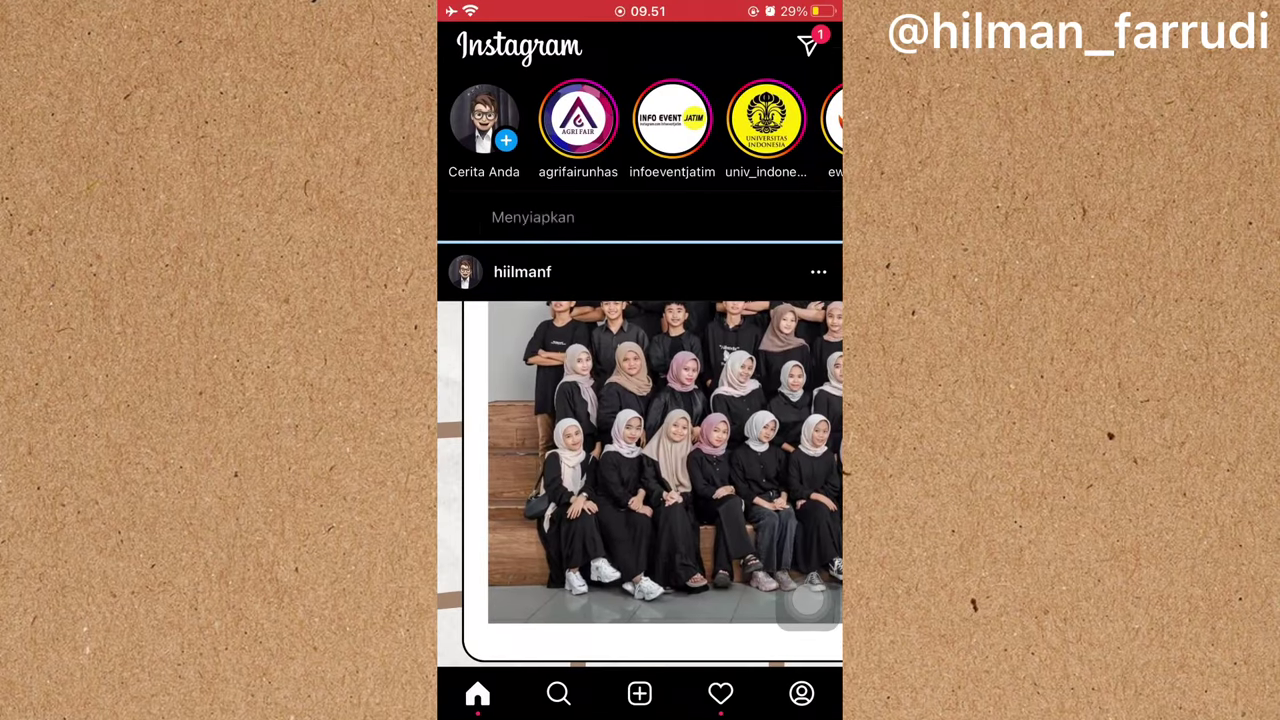
Step: Post the framed boys' group-photo tile
{"action": "left_click", "coordinate": [639, 693]}
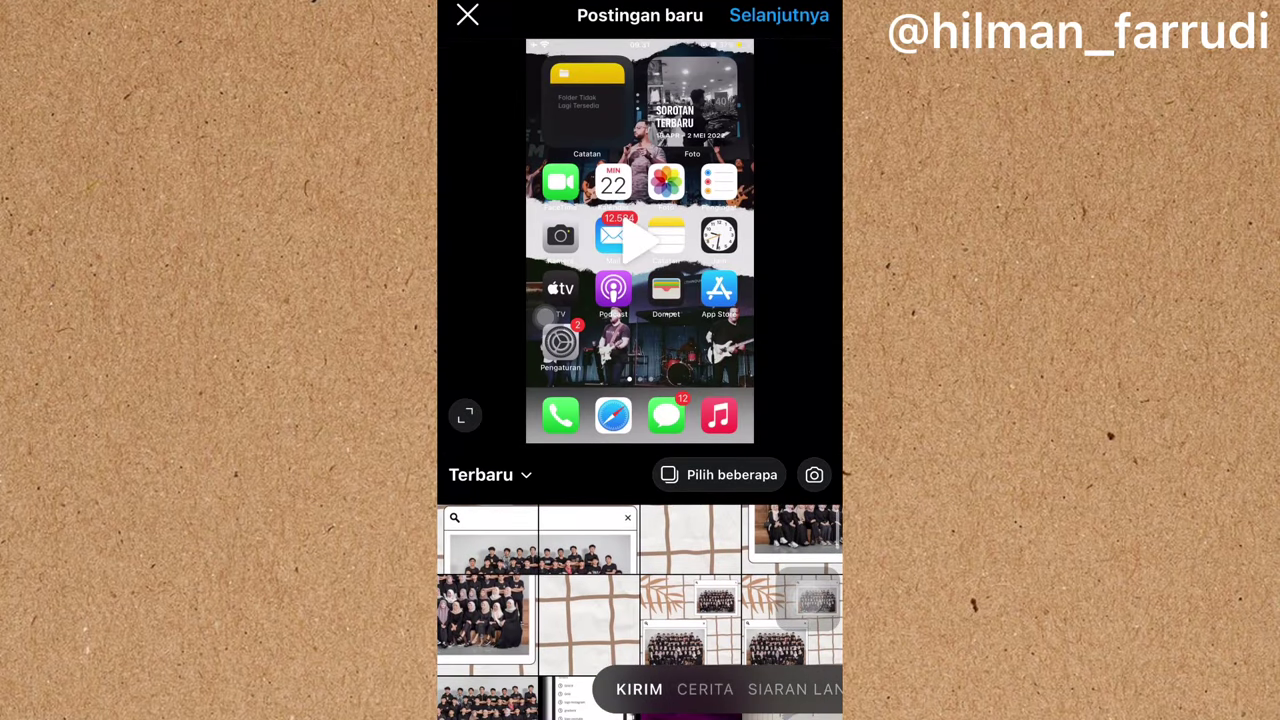
{"action": "scroll", "coordinate": [640, 610], "scroll_direction": "up", "scroll_amount": 2}
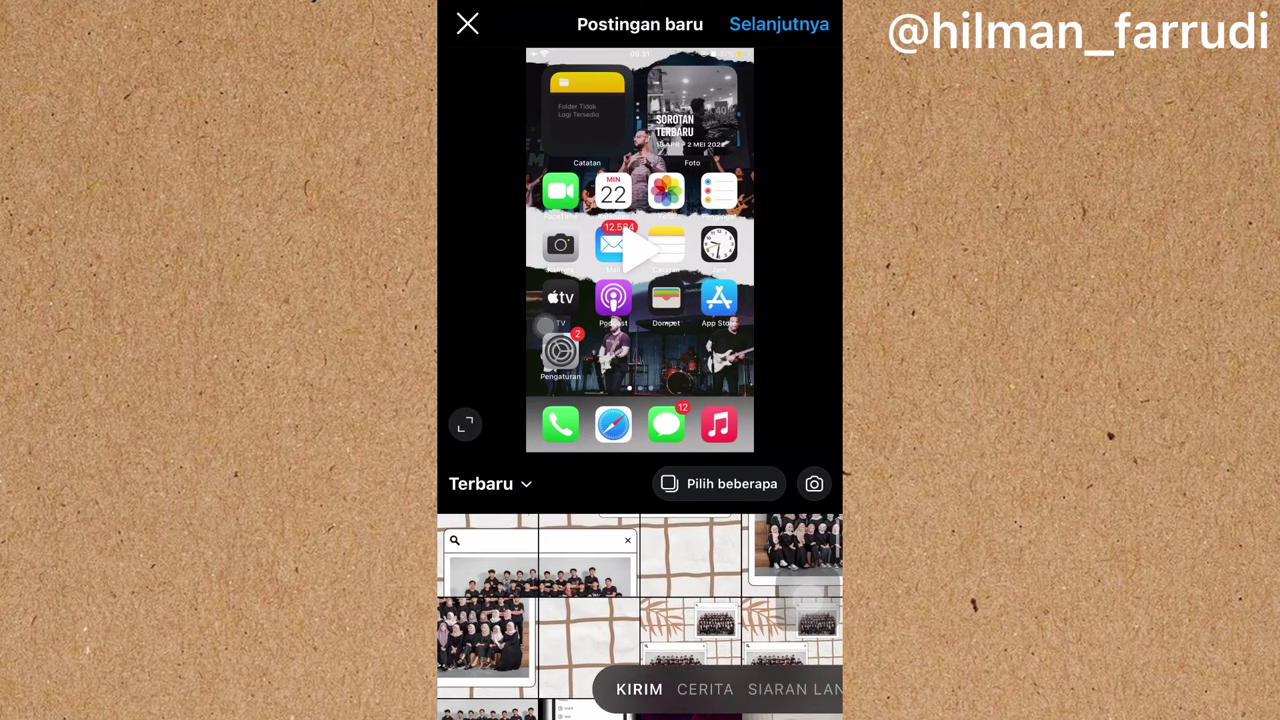
{"action": "left_click", "coordinate": [588, 580]}
{"action": "left_click", "coordinate": [779, 24]}
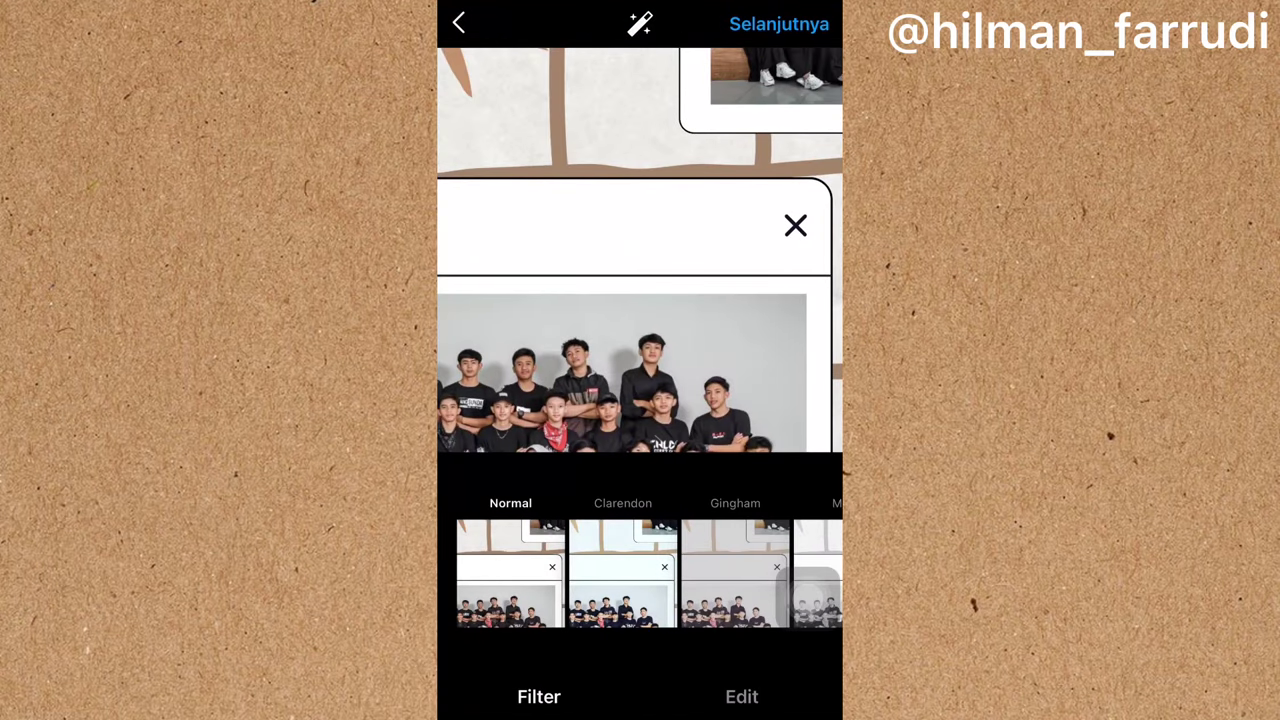
{"action": "left_click", "coordinate": [775, 23]}
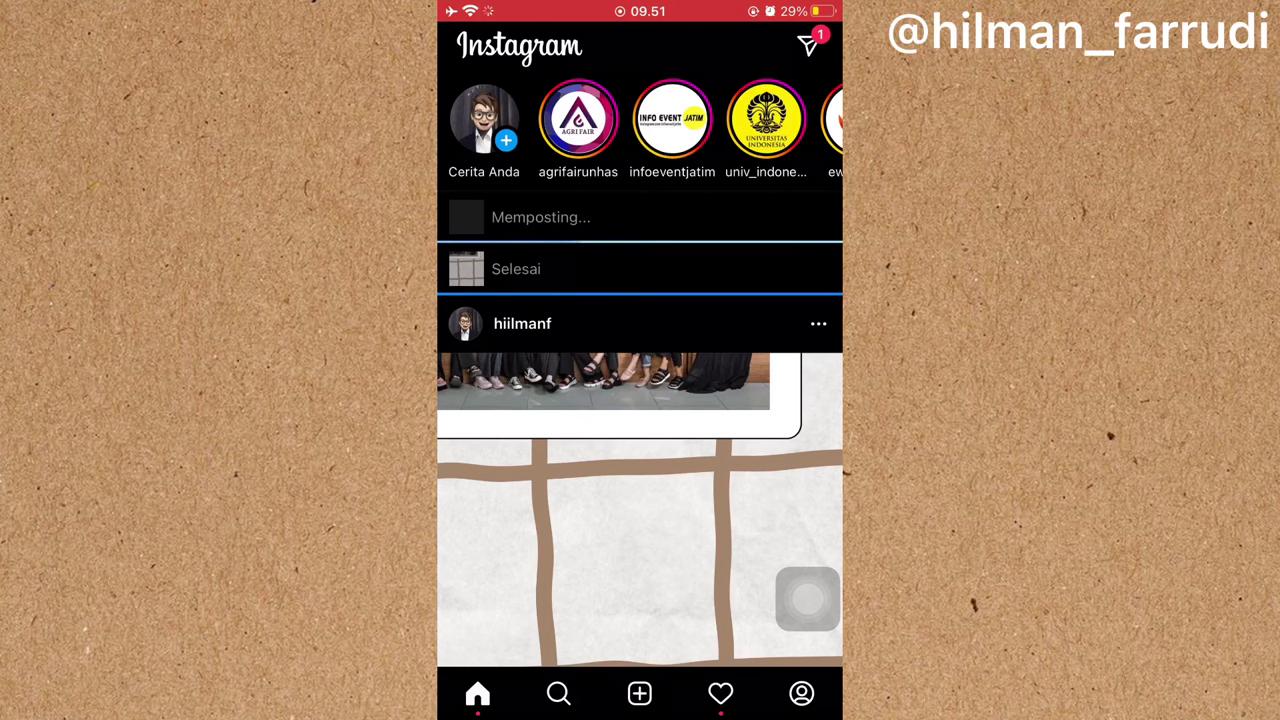
Step: Start a post with the magnifier-framed photo tile and reach its caption screen
{"action": "left_click", "coordinate": [639, 693]}
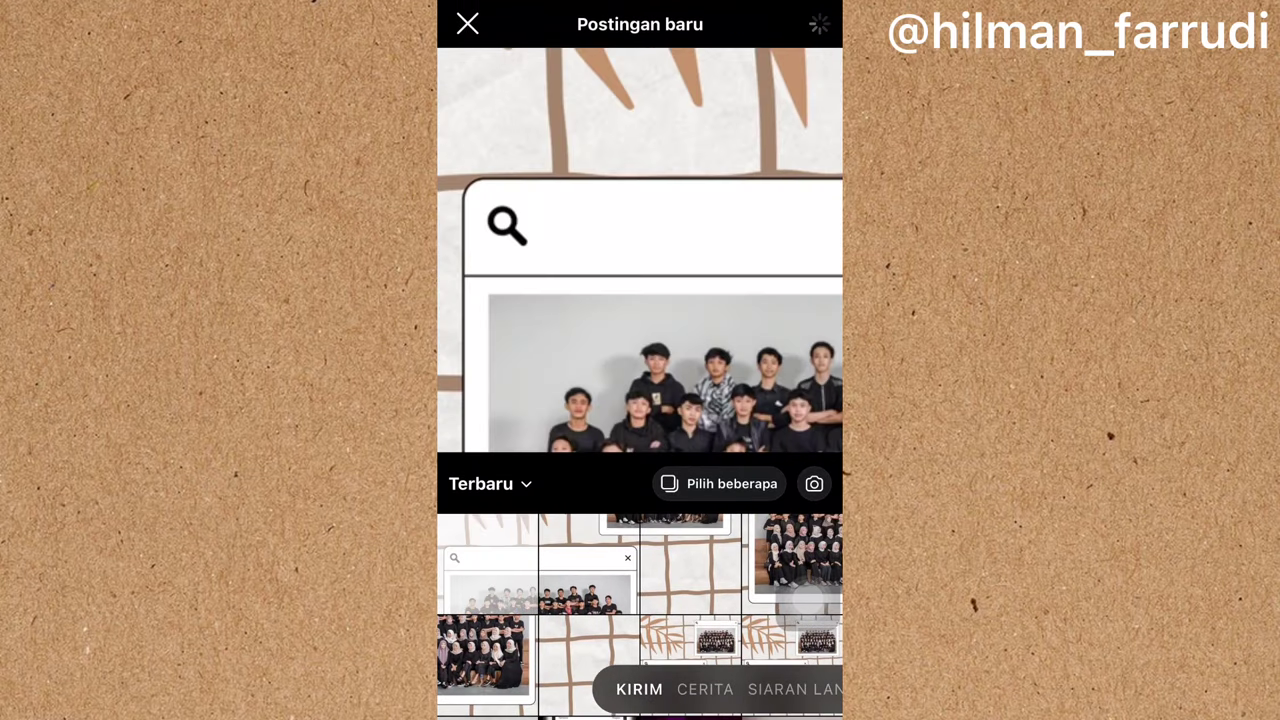
{"action": "left_click", "coordinate": [777, 23]}
{"action": "left_click", "coordinate": [777, 23]}
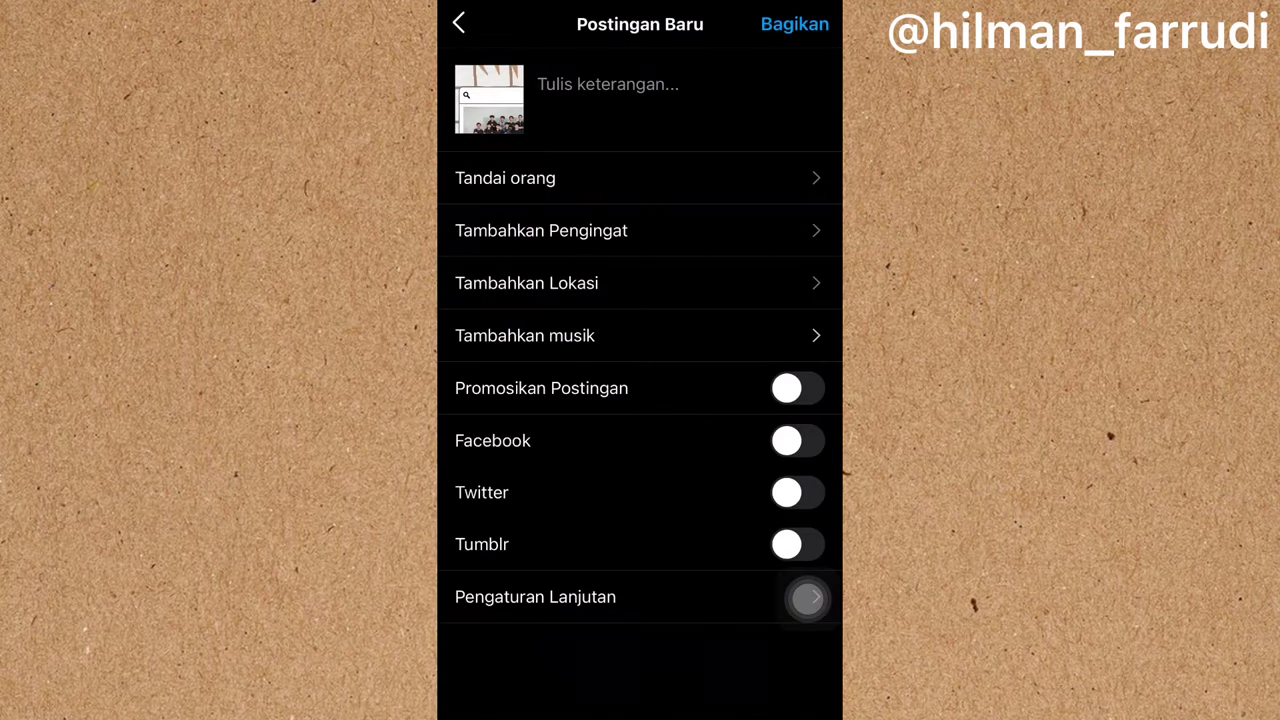
Step: Share the magnifier-framed tile, then view the profile grid showing the full 9-post collage
{"action": "left_click", "coordinate": [651, 694]}
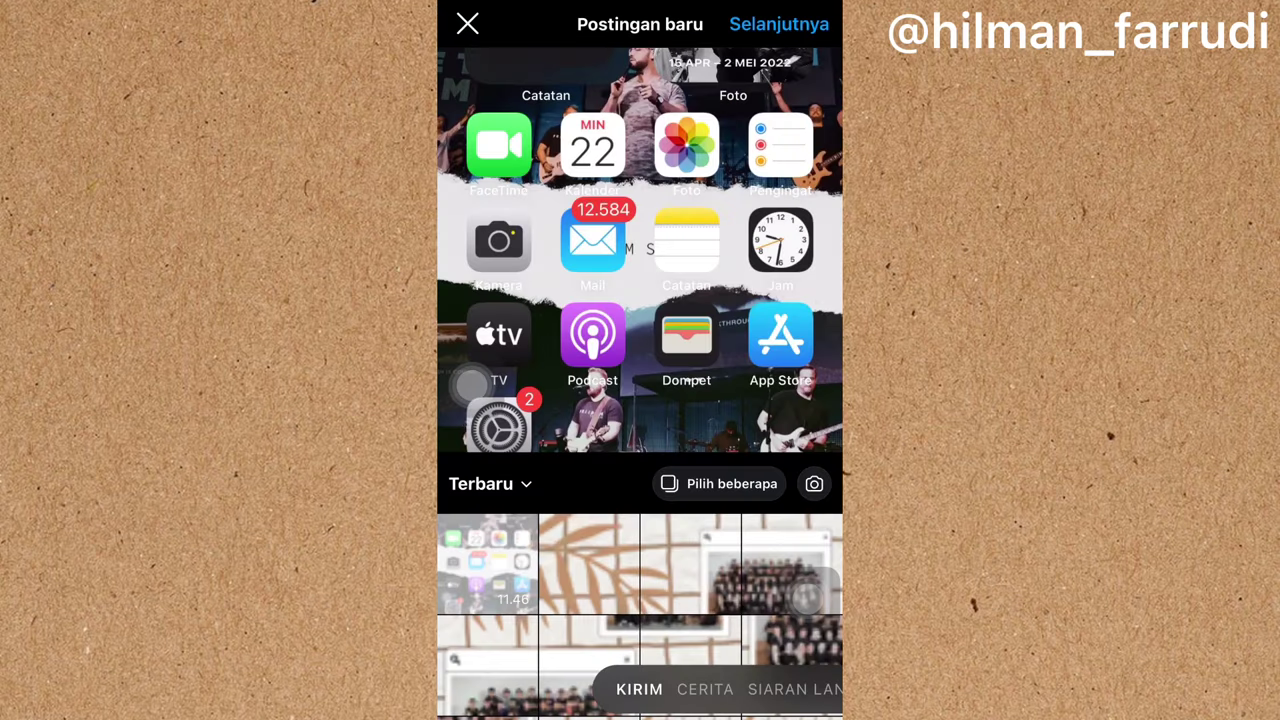
{"action": "left_click", "coordinate": [803, 690]}
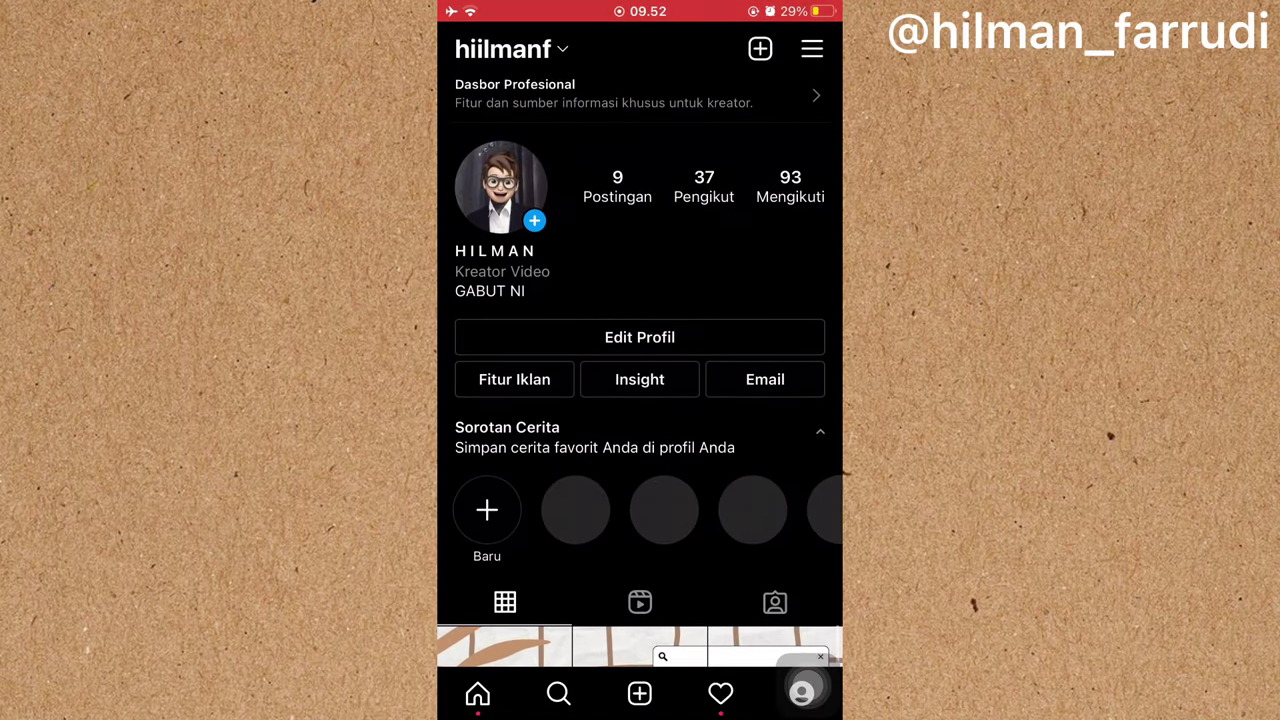
{"action": "scroll", "coordinate": [640, 450], "scroll_direction": "down", "scroll_amount": 5}
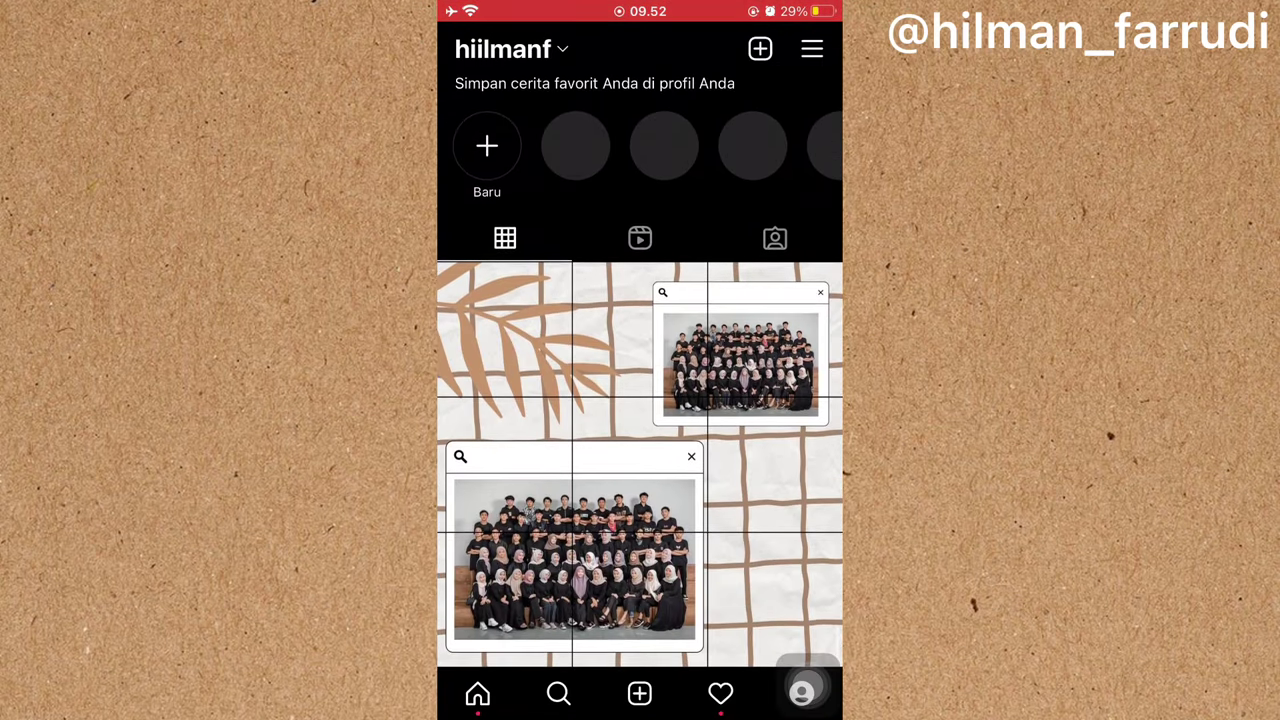